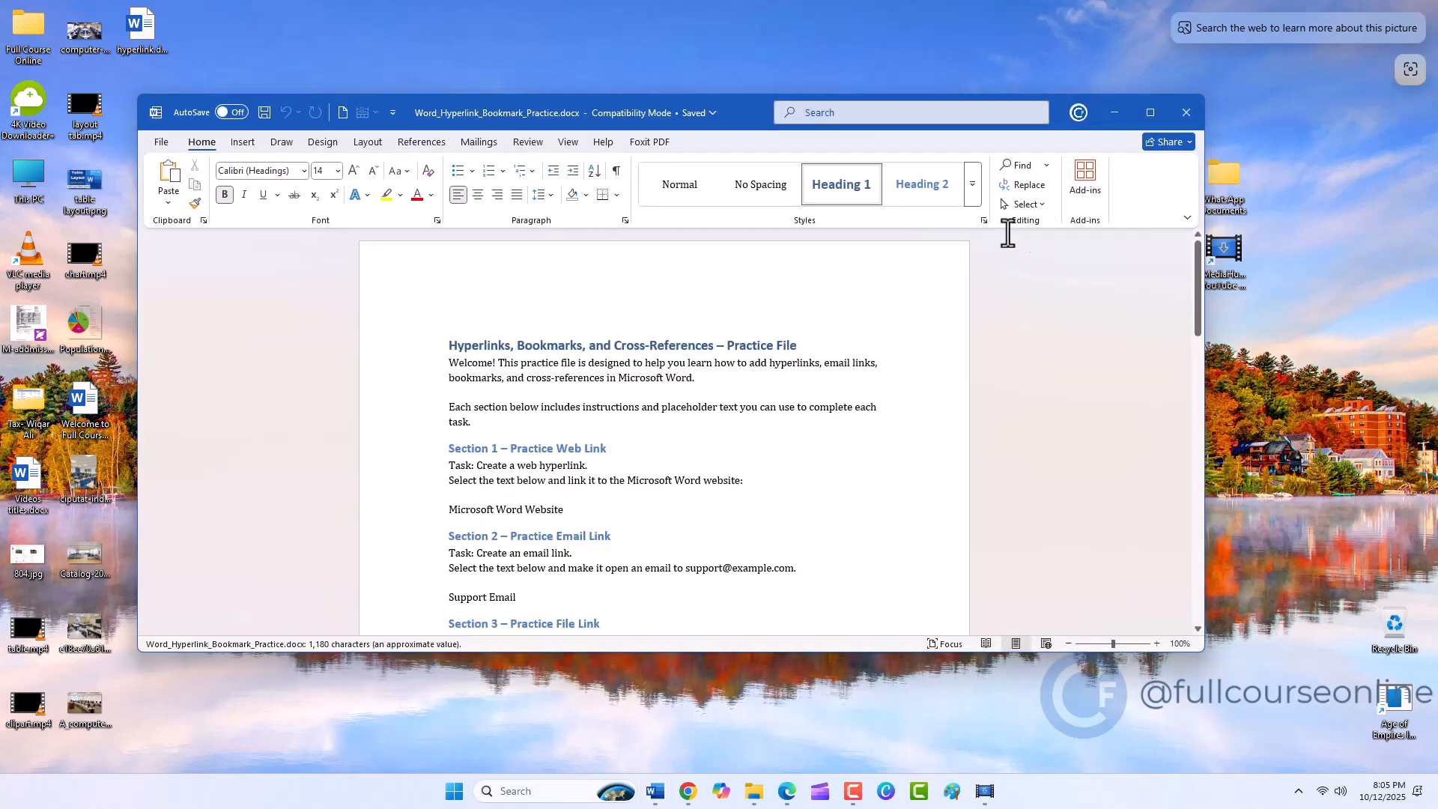
left_click(1145, 109)
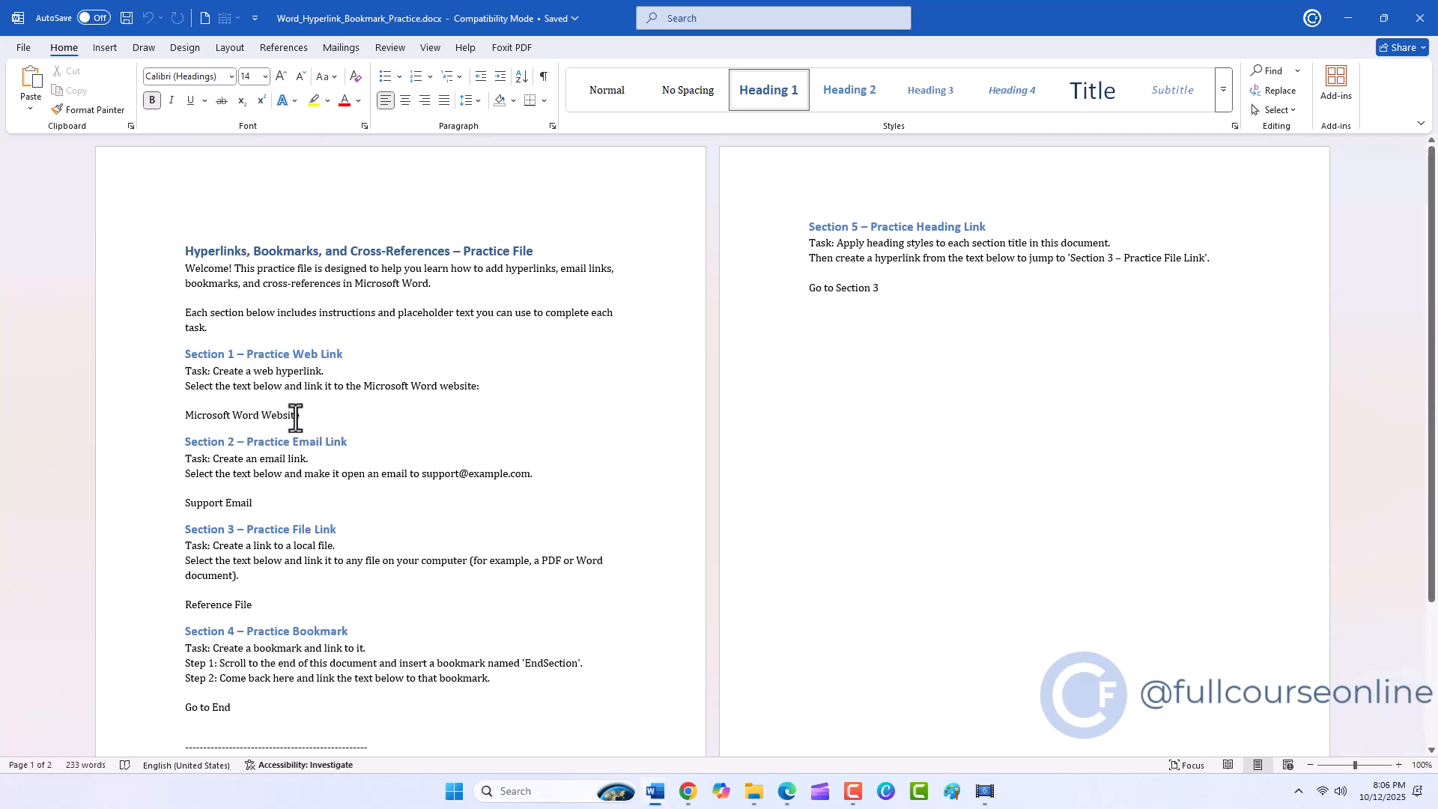
left_click_drag(300, 415, 192, 415)
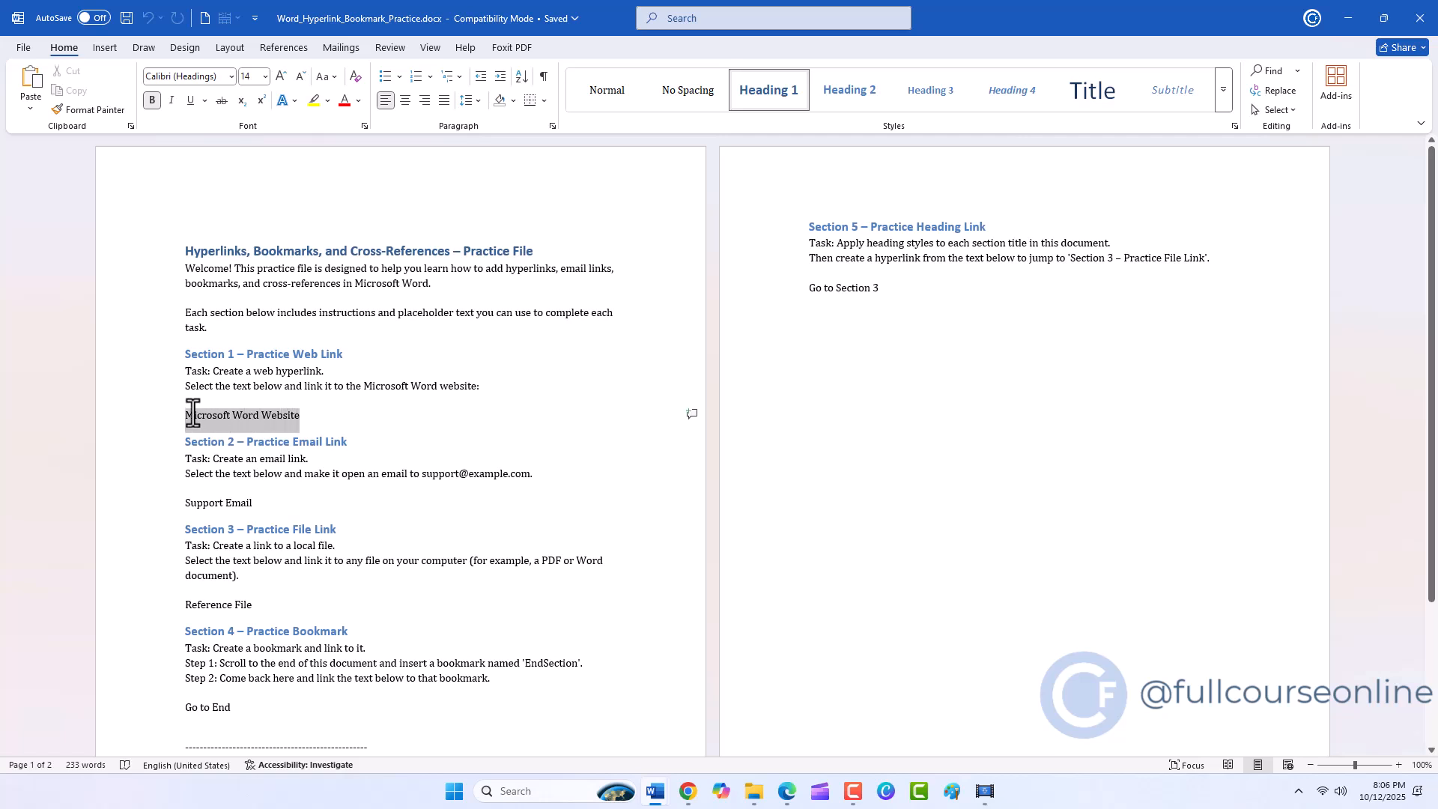
key("ctrl+k")
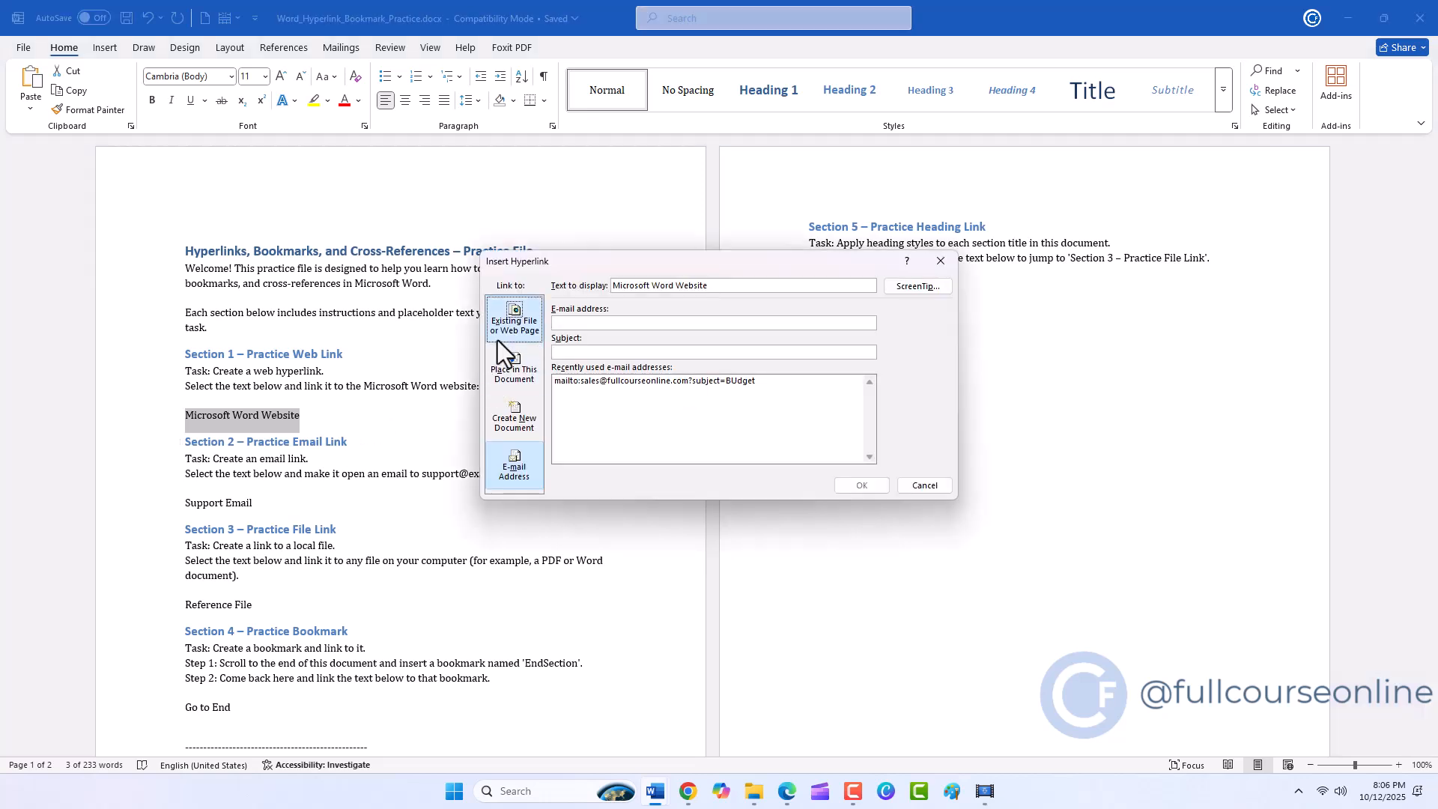
left_click(497, 340)
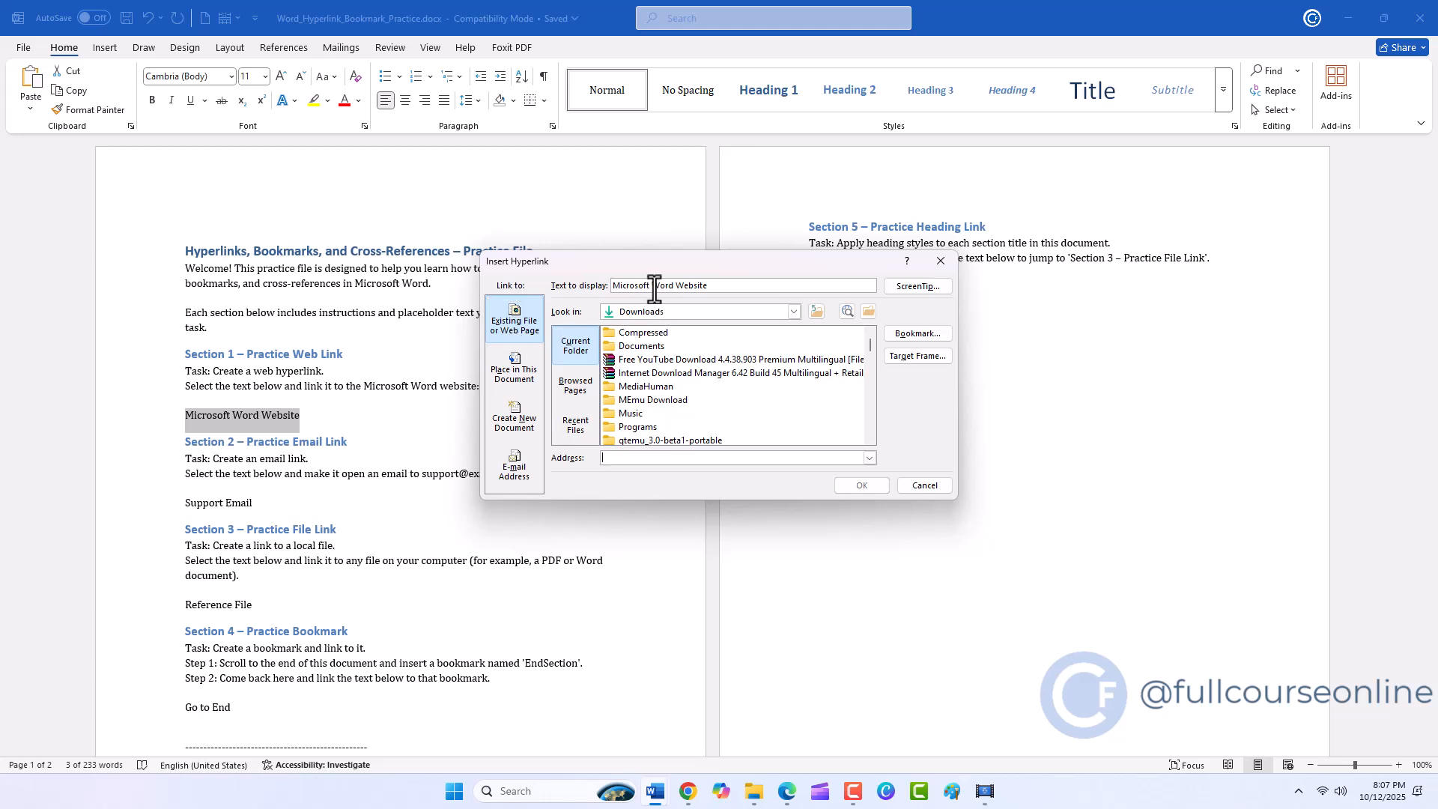
left_click(613, 458)
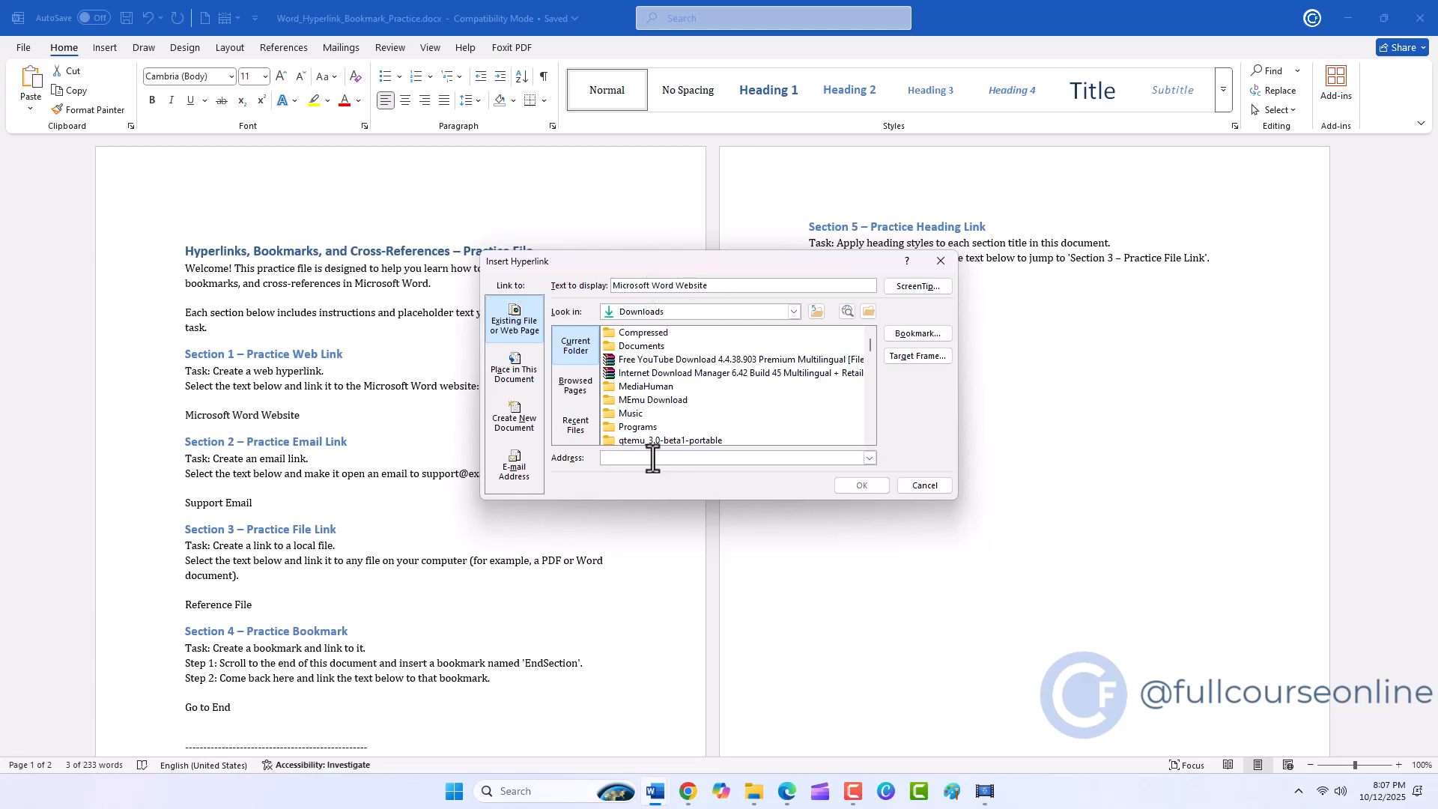
right_click(653, 457)
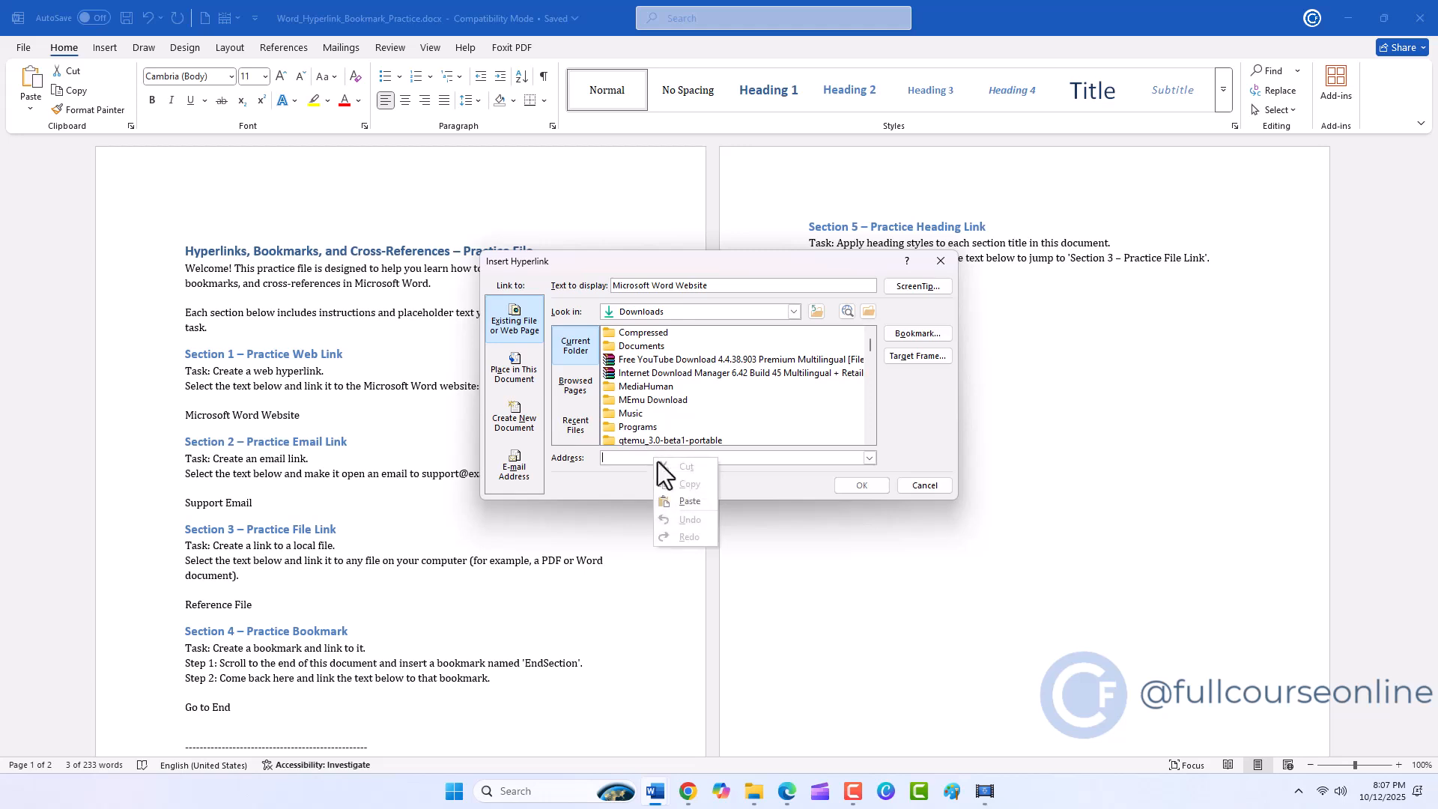
left_click(667, 495)
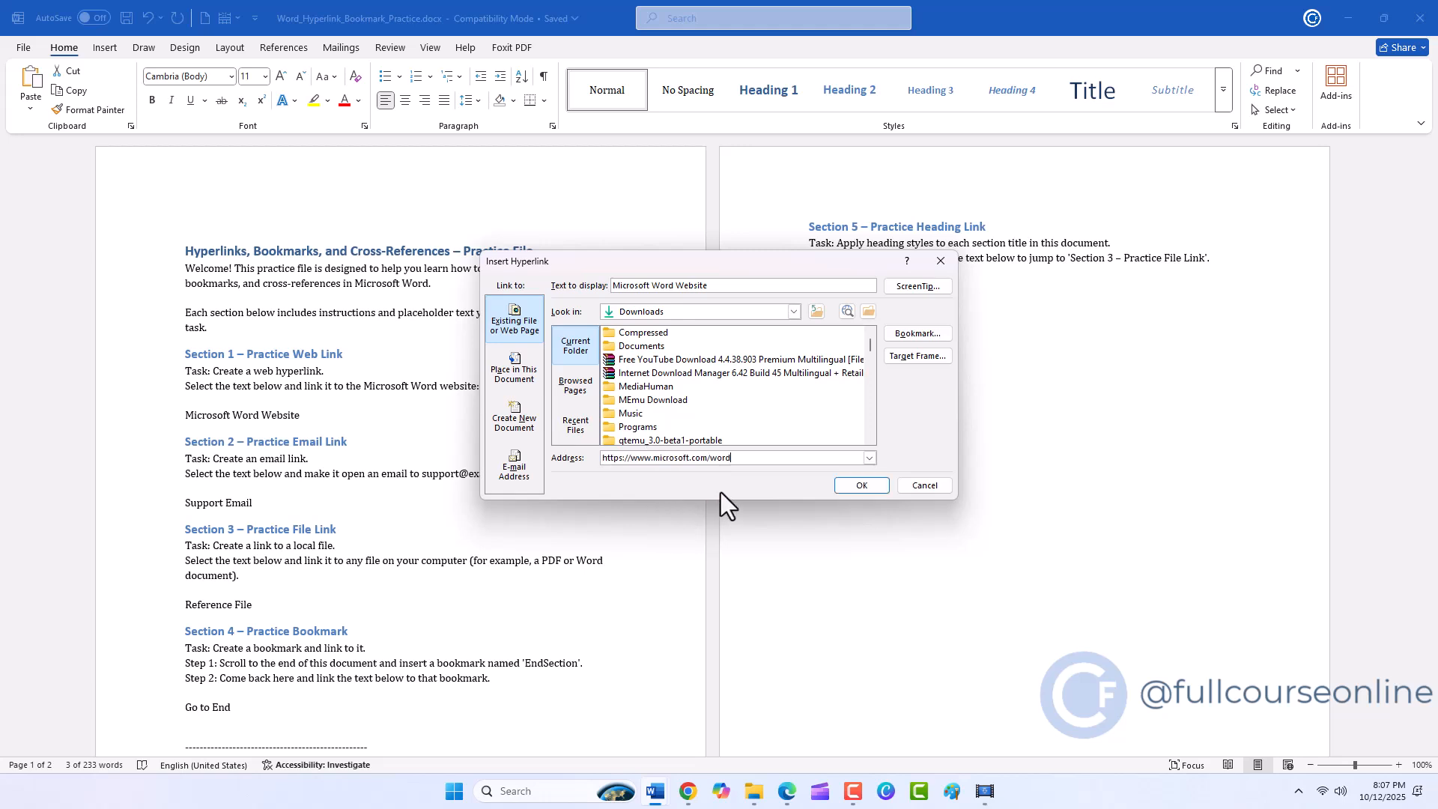
left_click(843, 488)
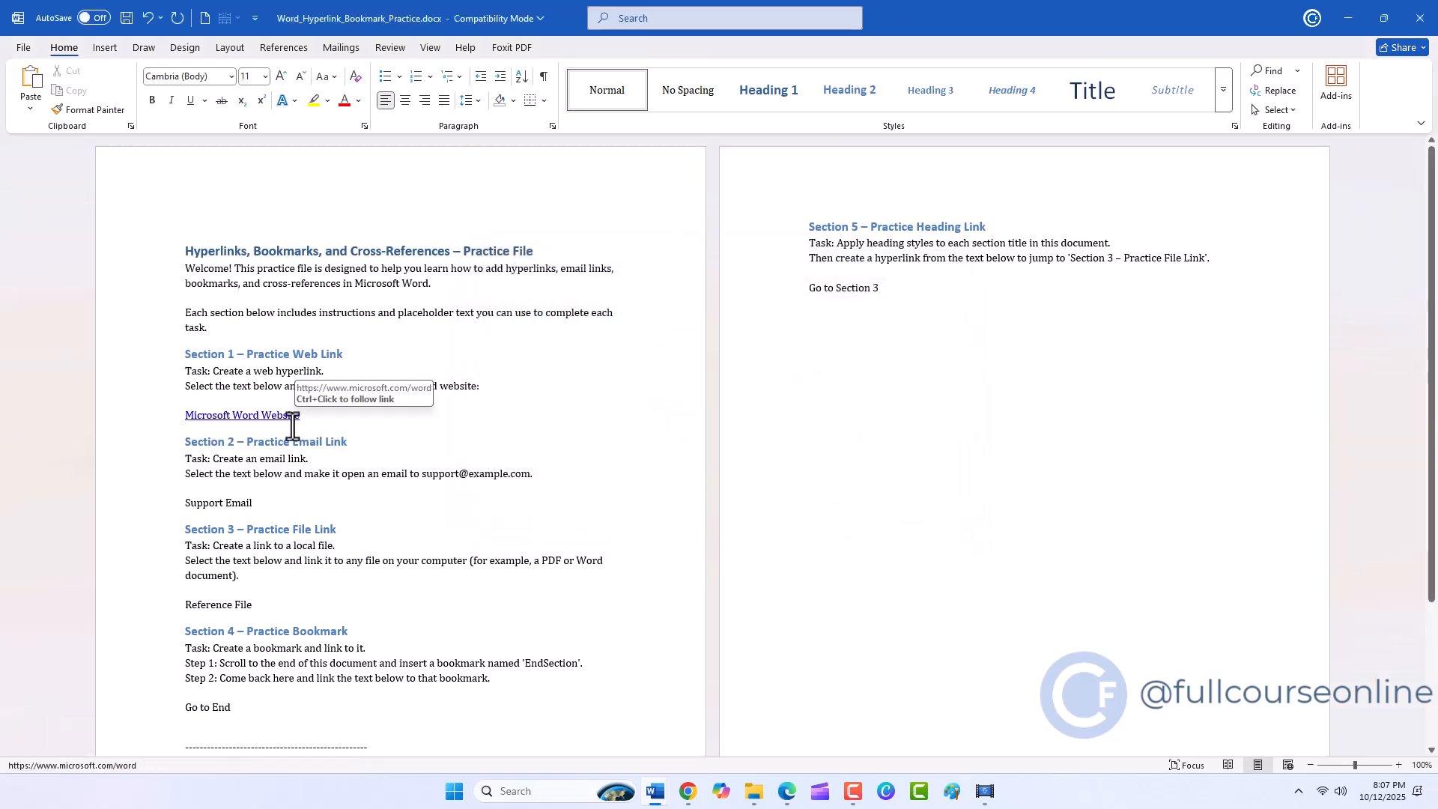
key("ctrl")
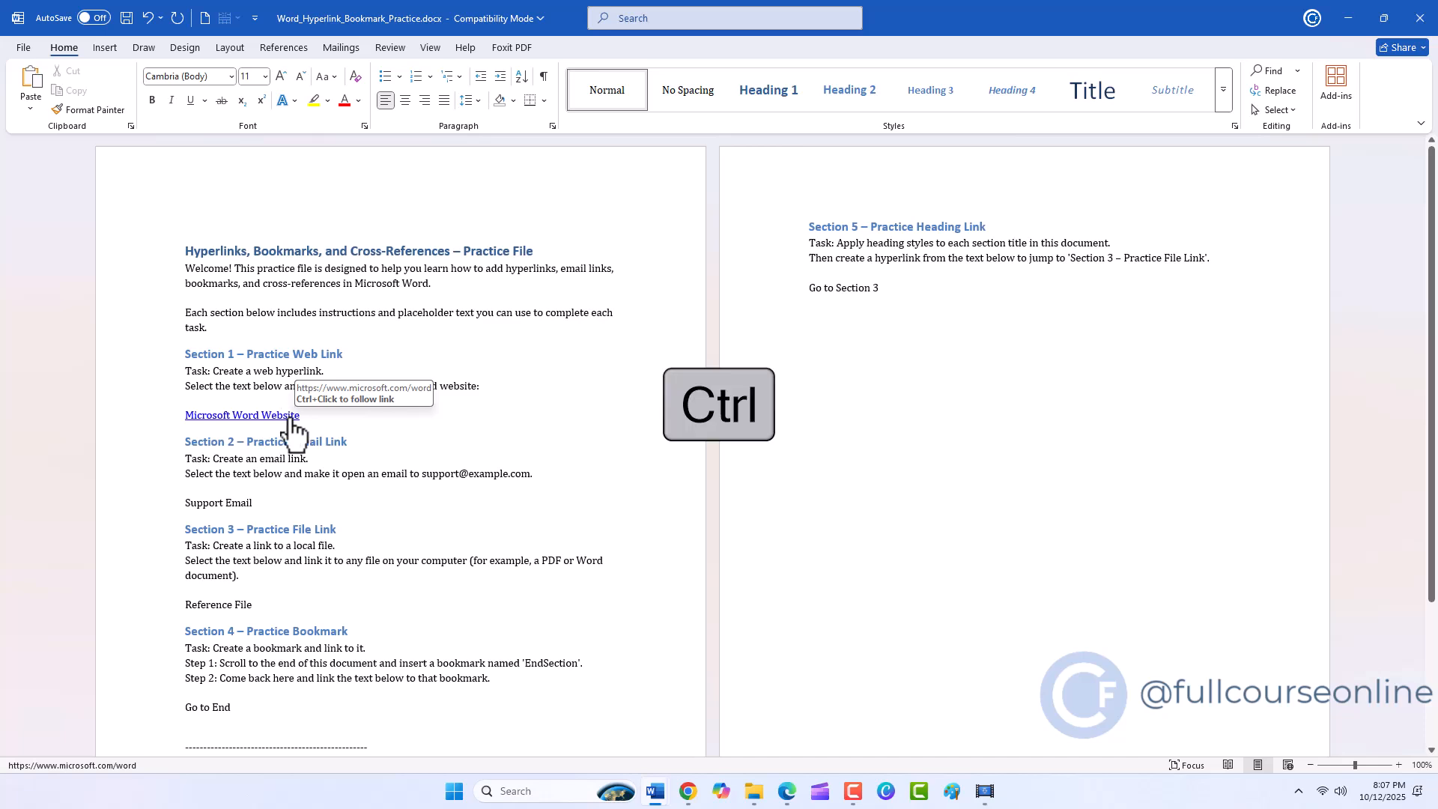
left_click(291, 417, "ctrl")
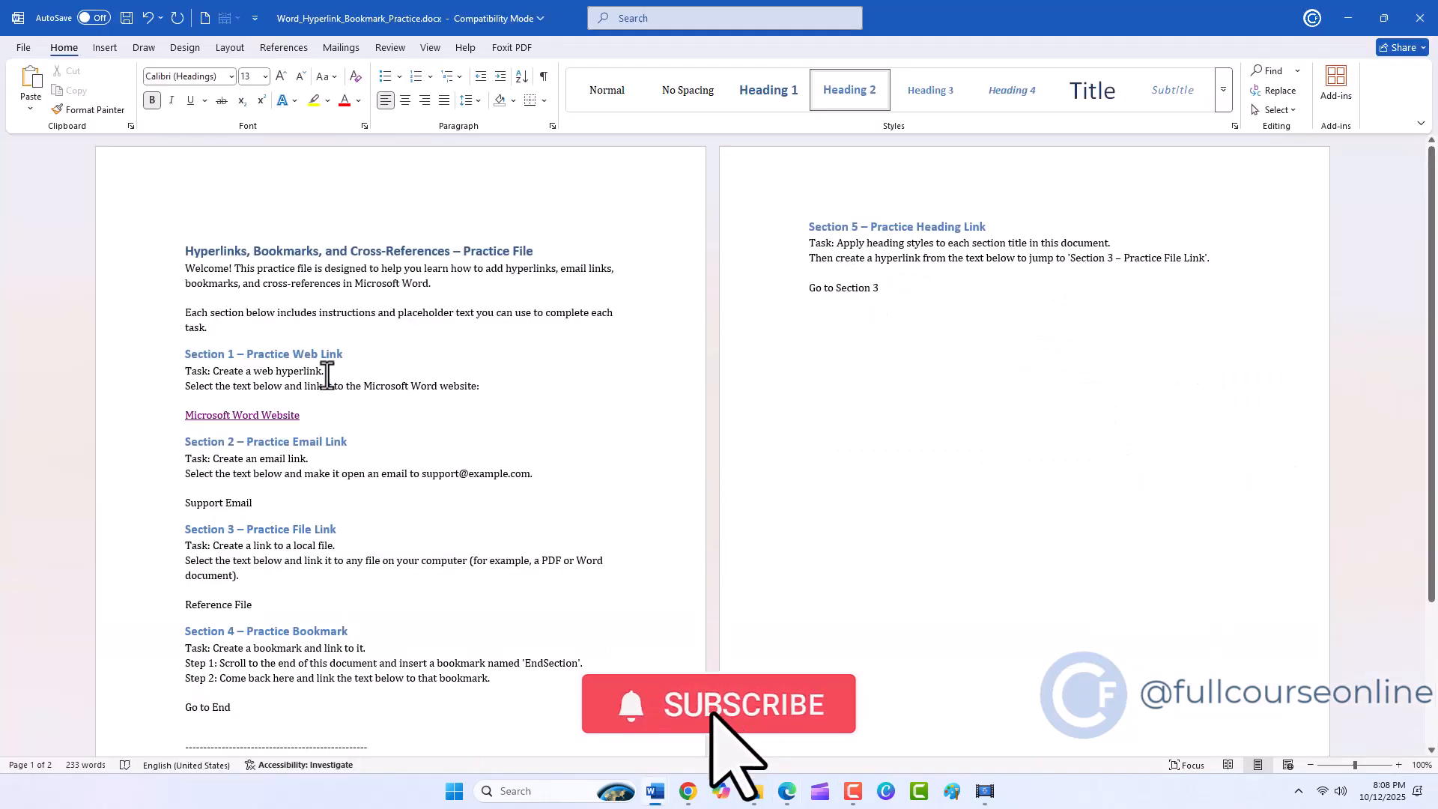
left_click_drag(326, 372, 214, 372)
right_click(217, 375)
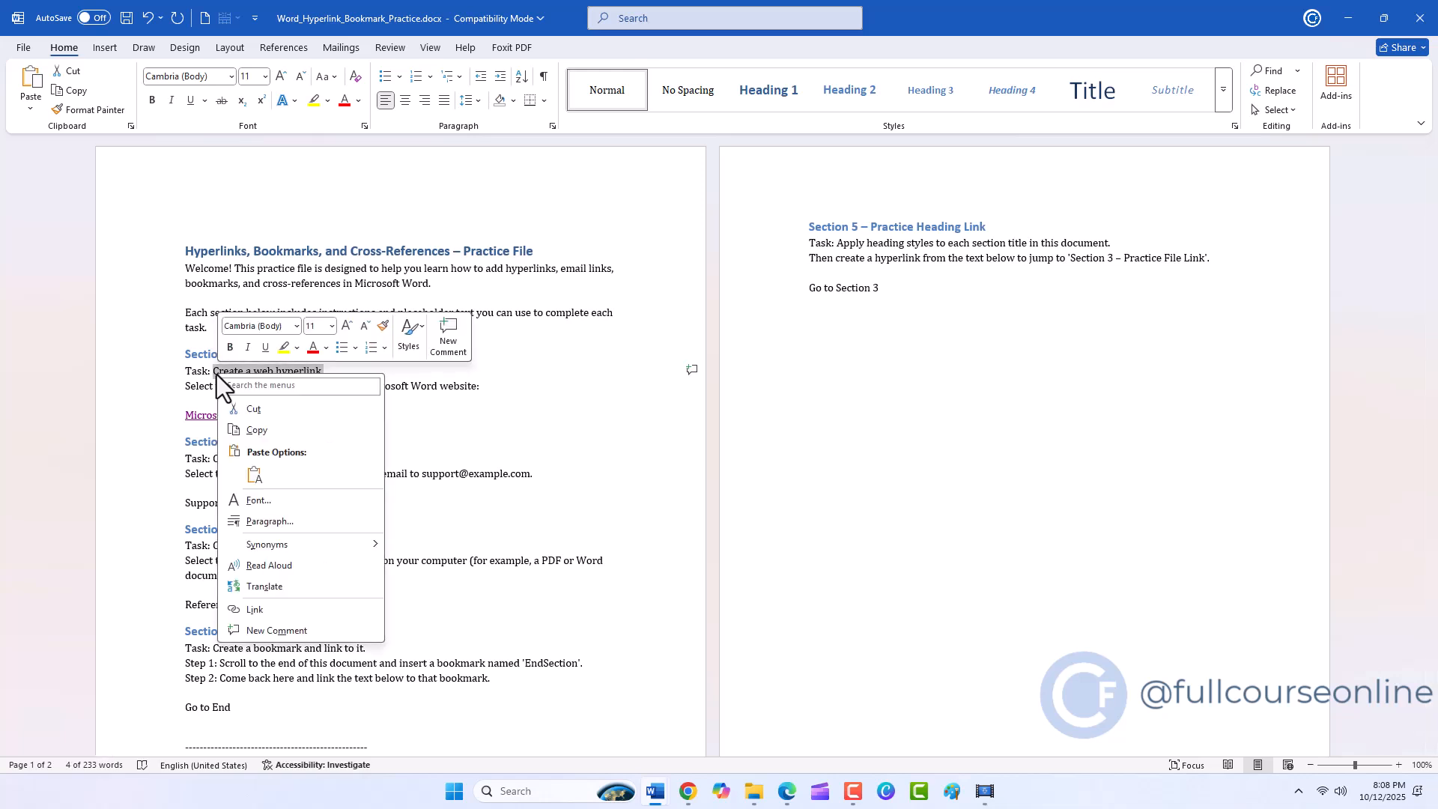
left_click(270, 612)
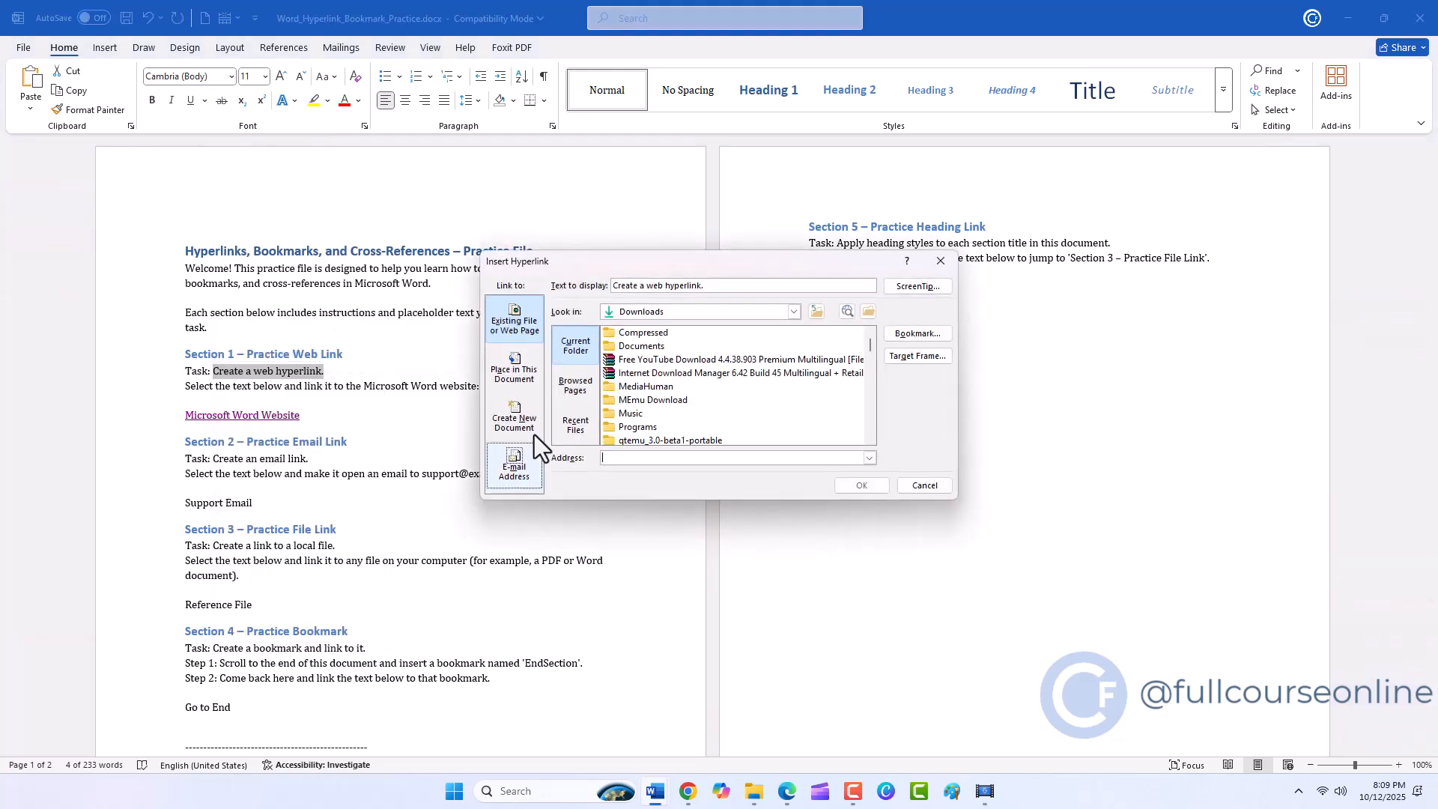
left_click(941, 262)
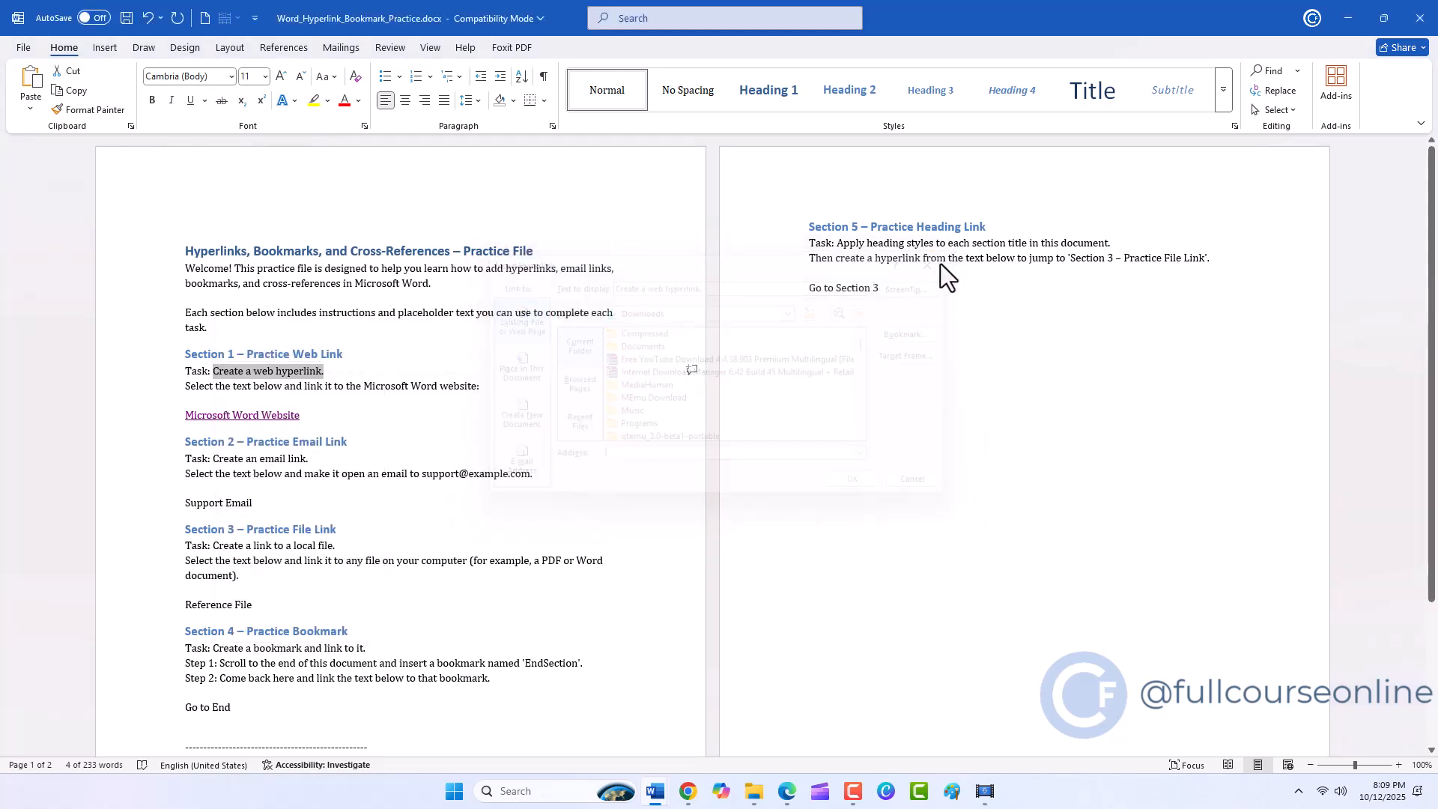
left_click(105, 49)
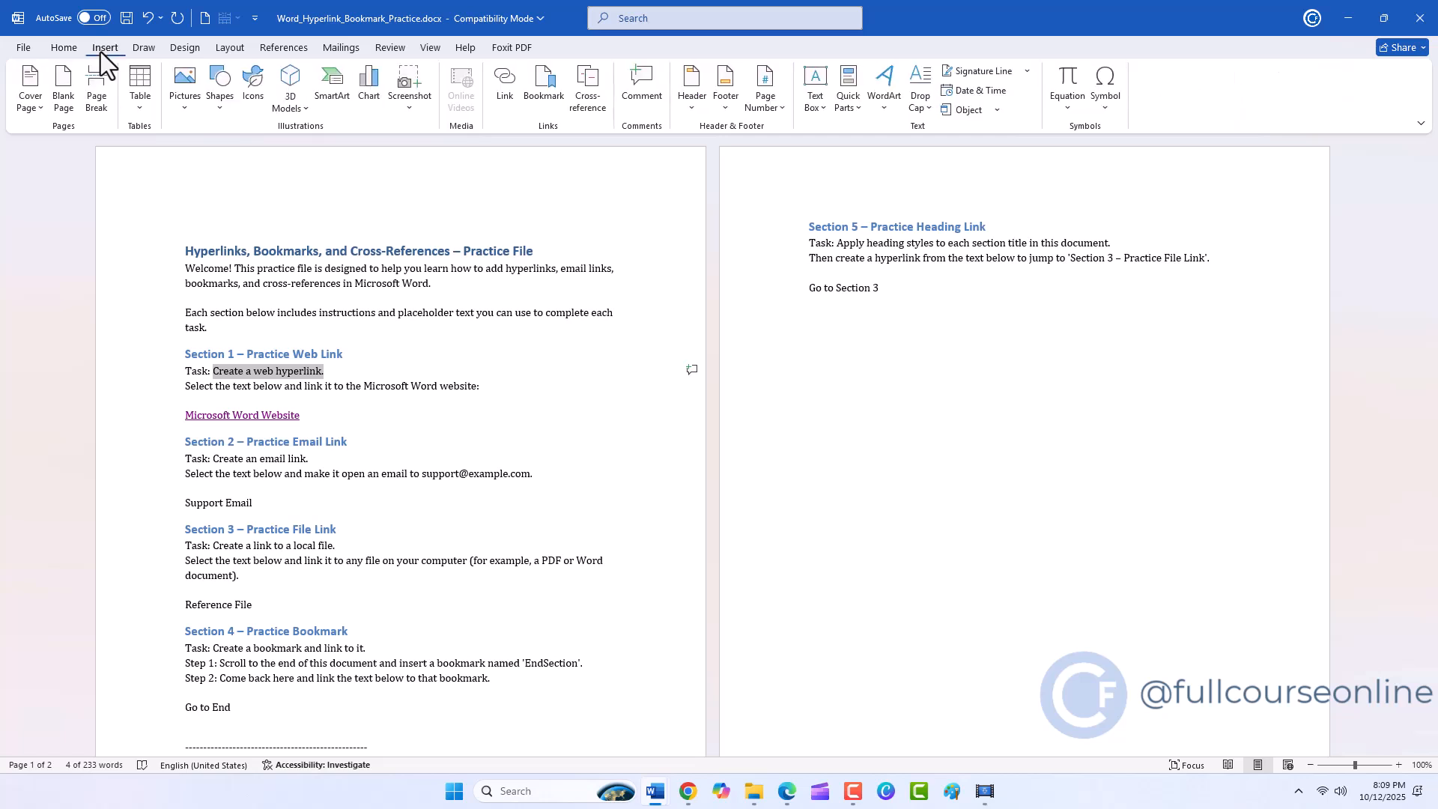
left_click(494, 89)
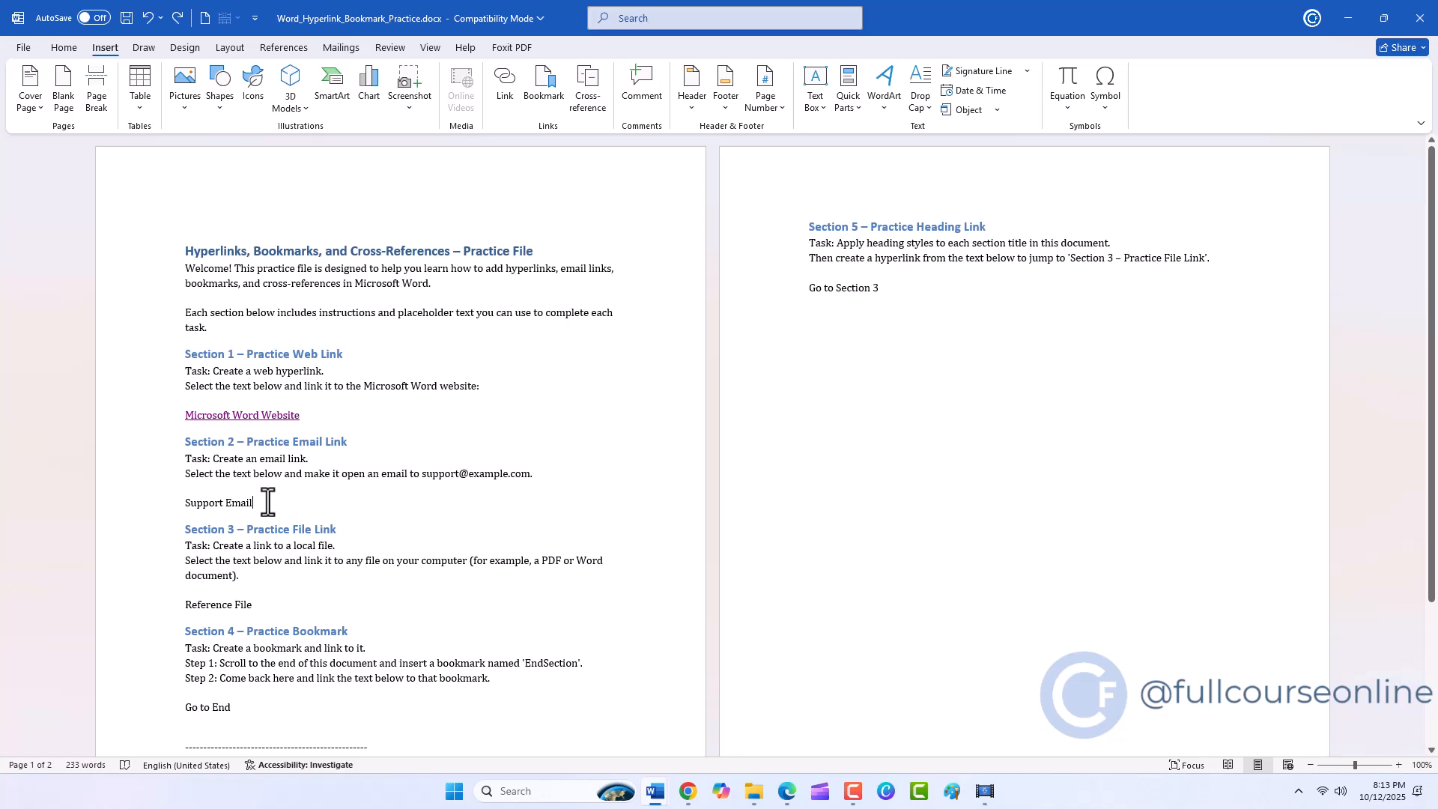
Turn the Support Email text into an e-mail link to the support address given in Section 2, with the subject Test Email.
left_click_drag(244, 504, 193, 504)
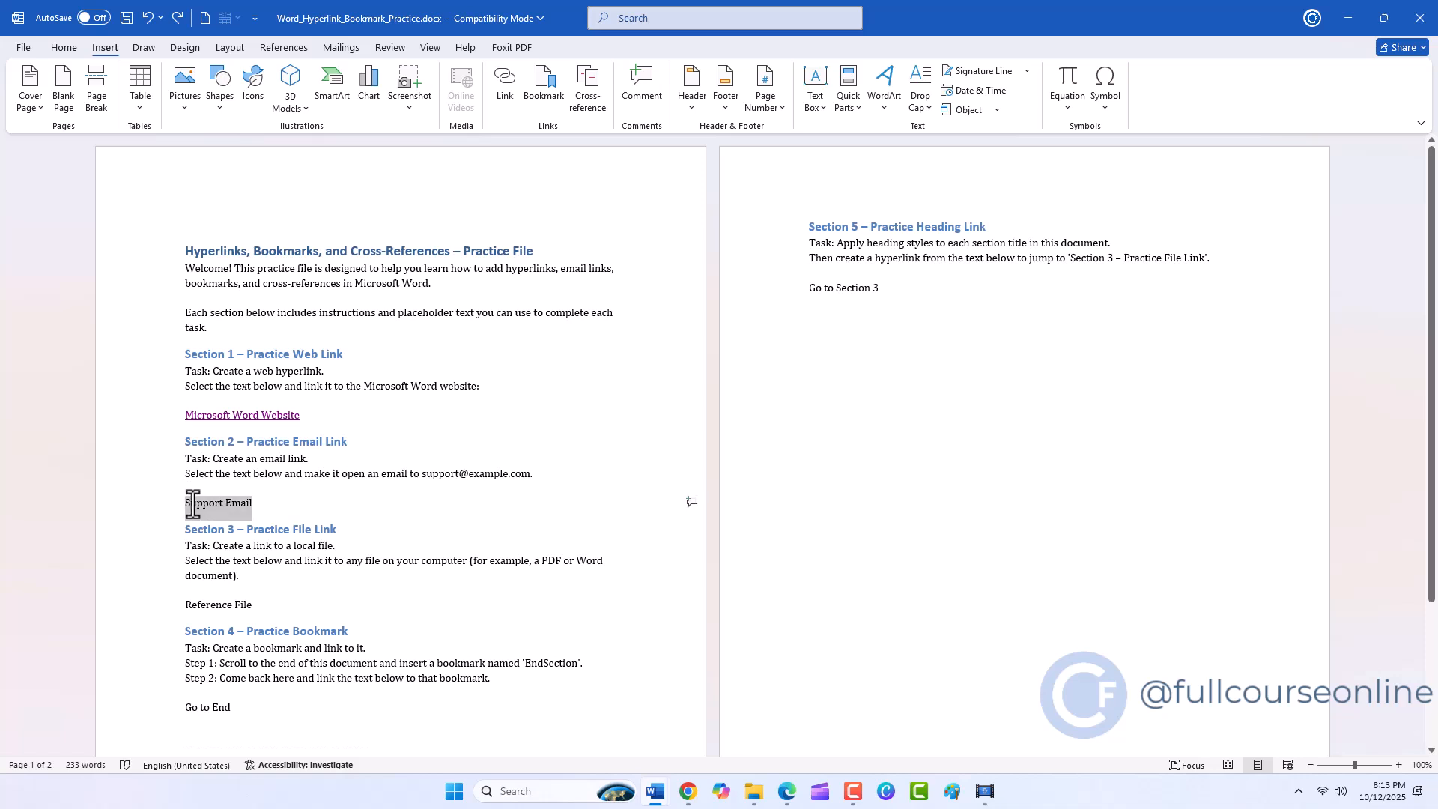
key("ctrl+k")
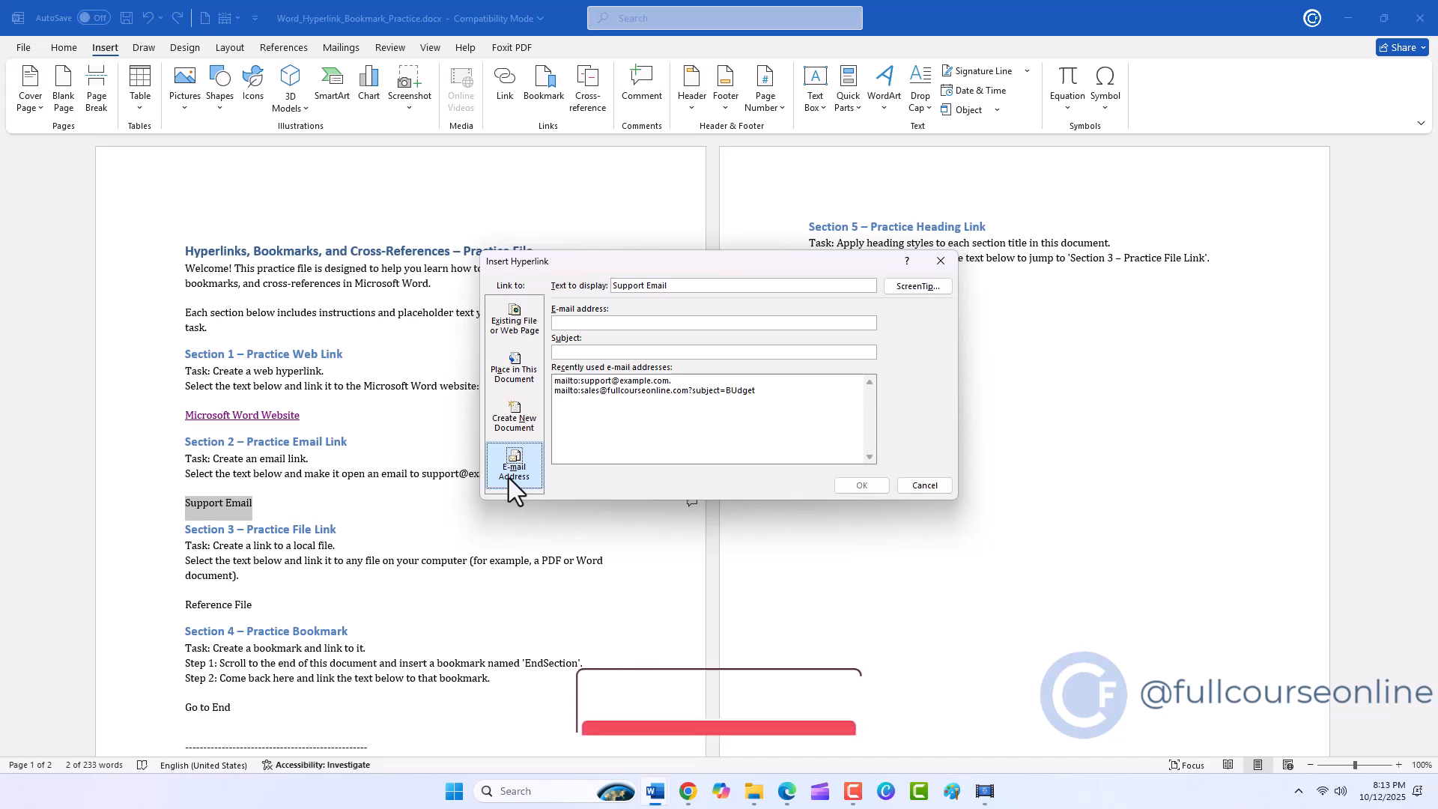
right_click(586, 323)
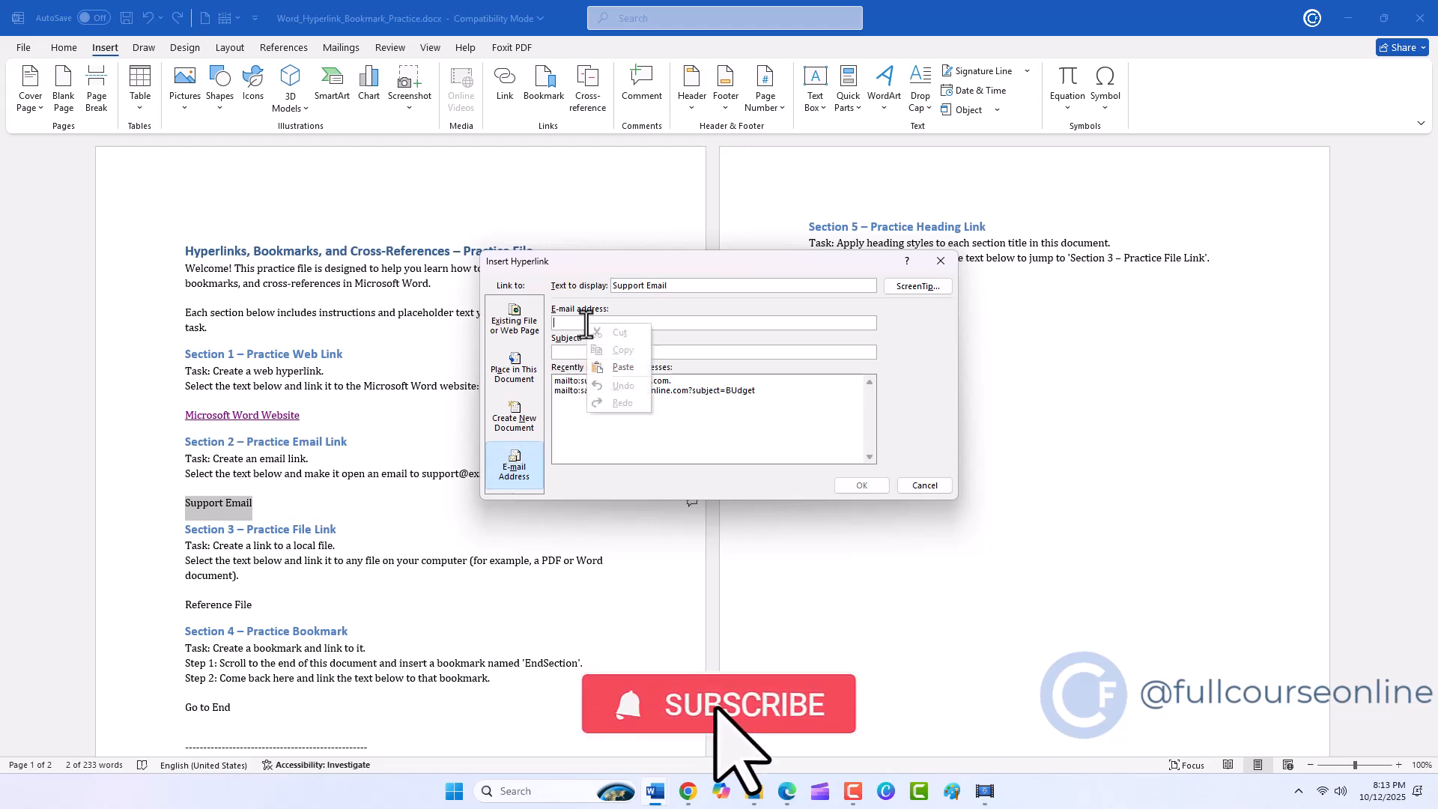
left_click(599, 370)
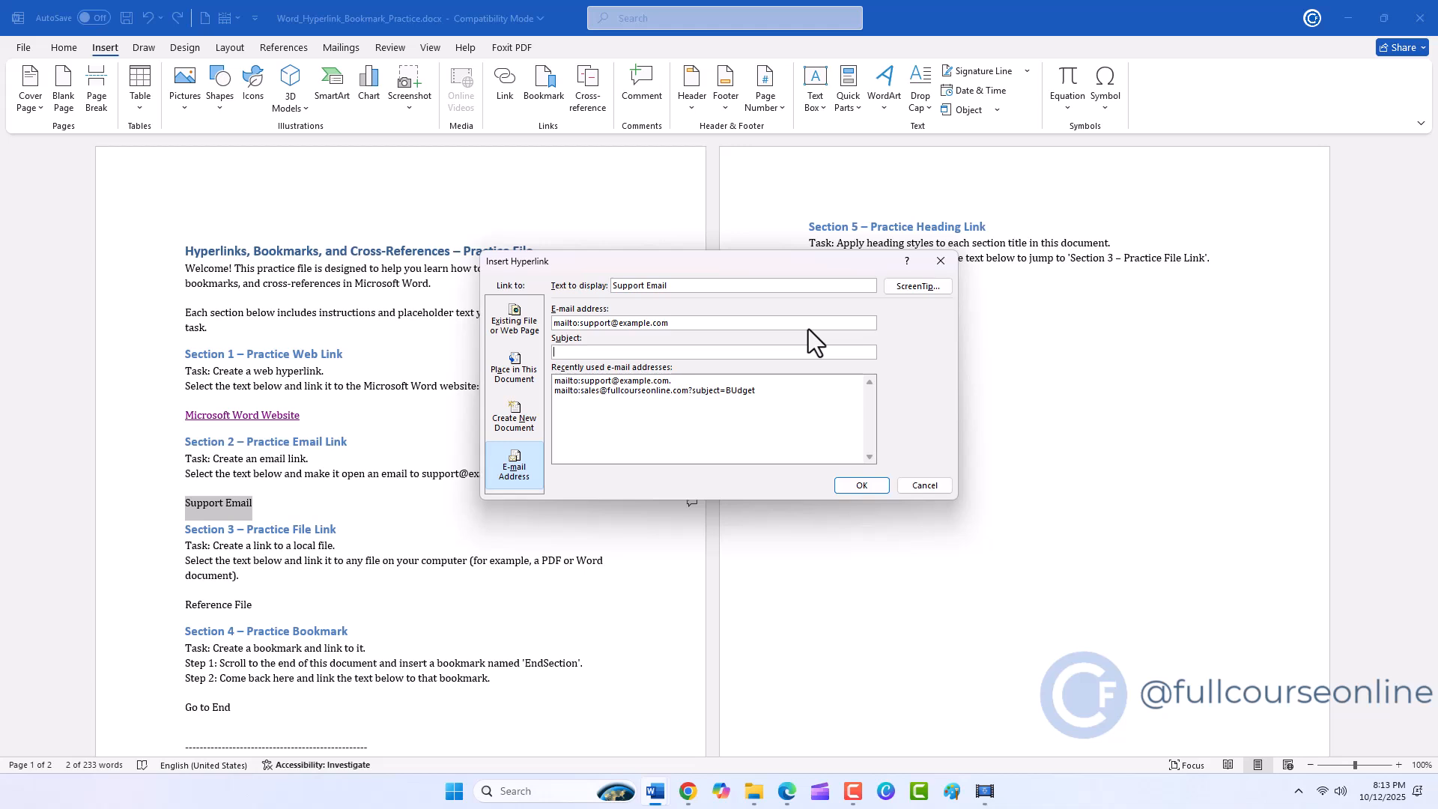
type("st Email")
left_click(863, 486)
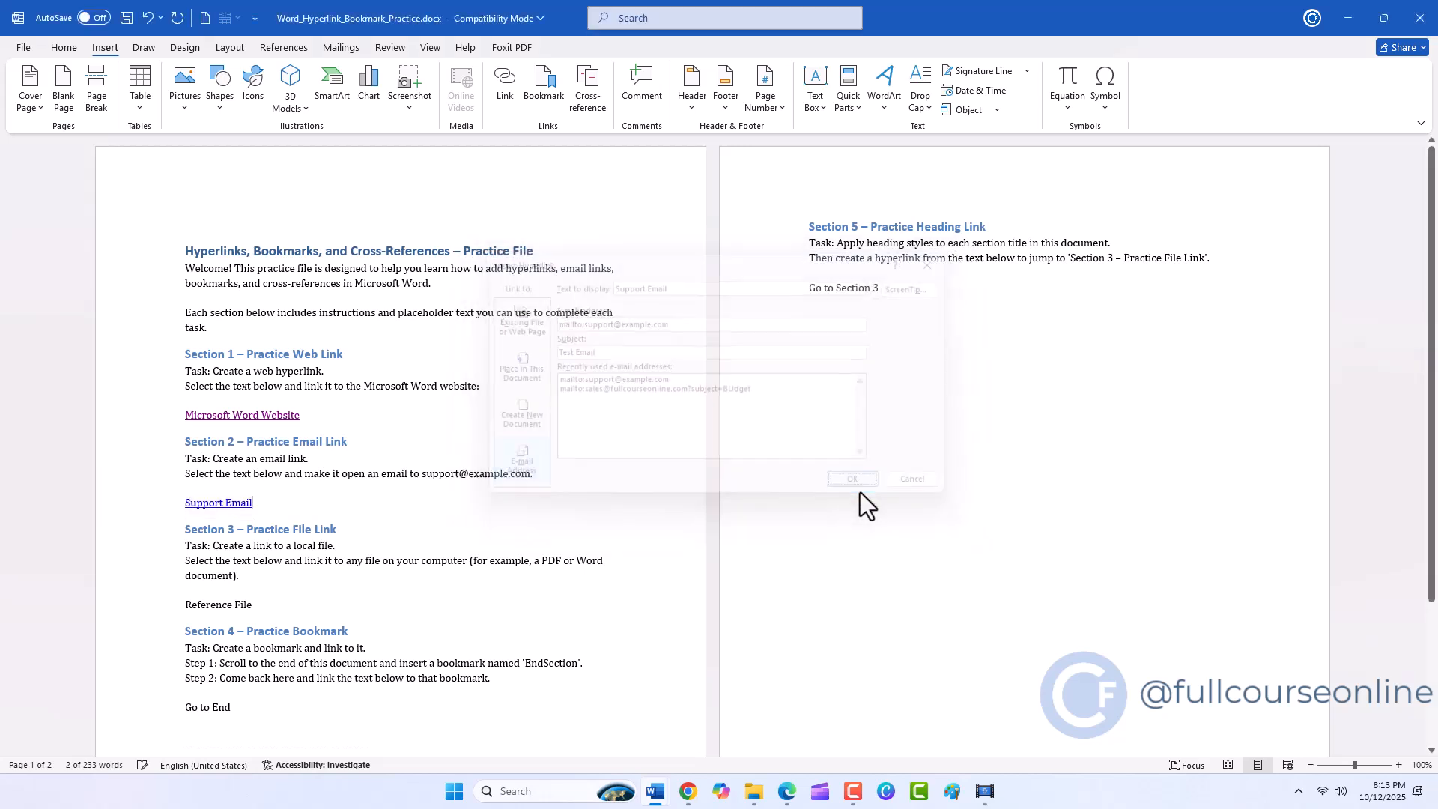
Follow the Support Email link to check the message draft, and close the draft and Outlook.
left_click(239, 502, "ctrl")
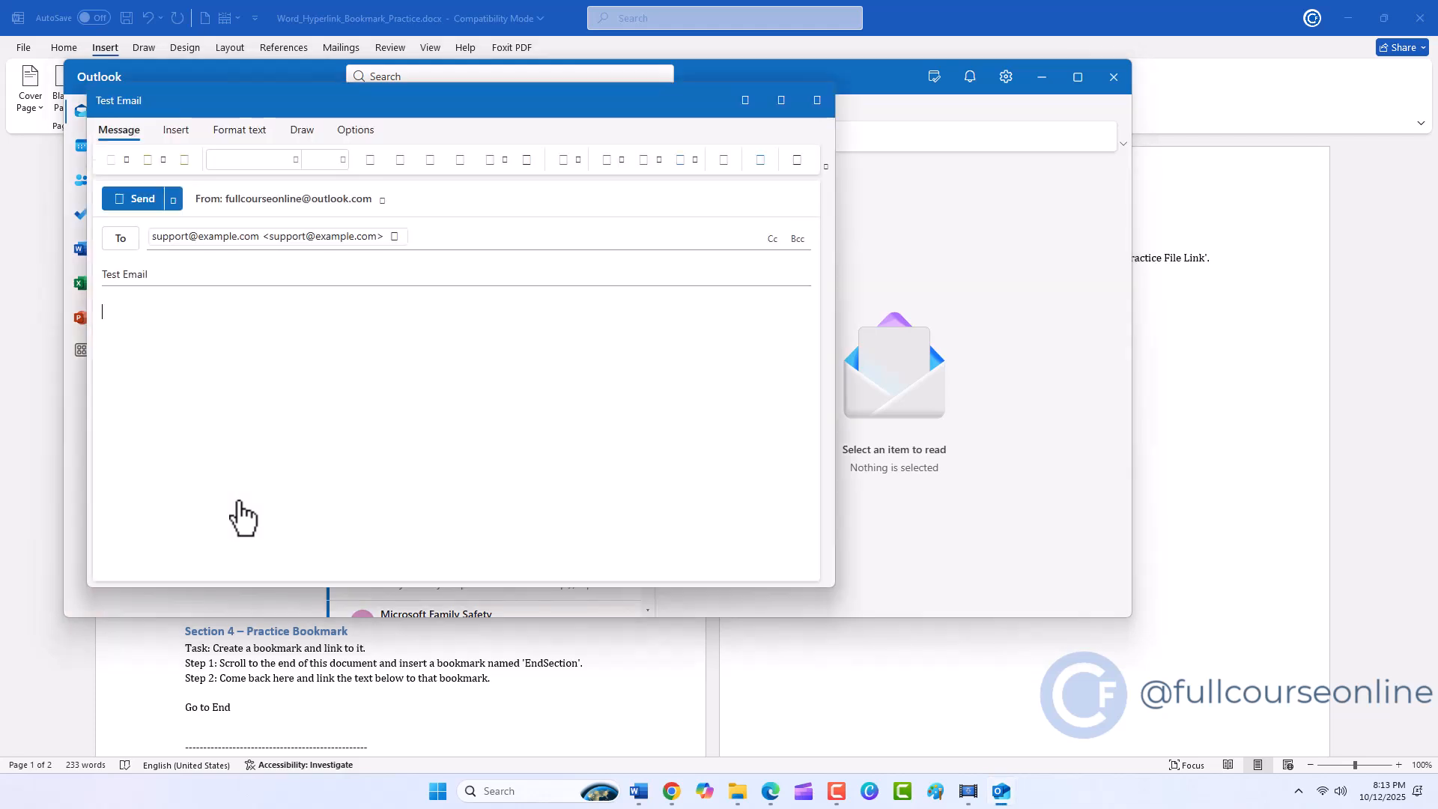
left_click(821, 112)
left_click(1112, 78)
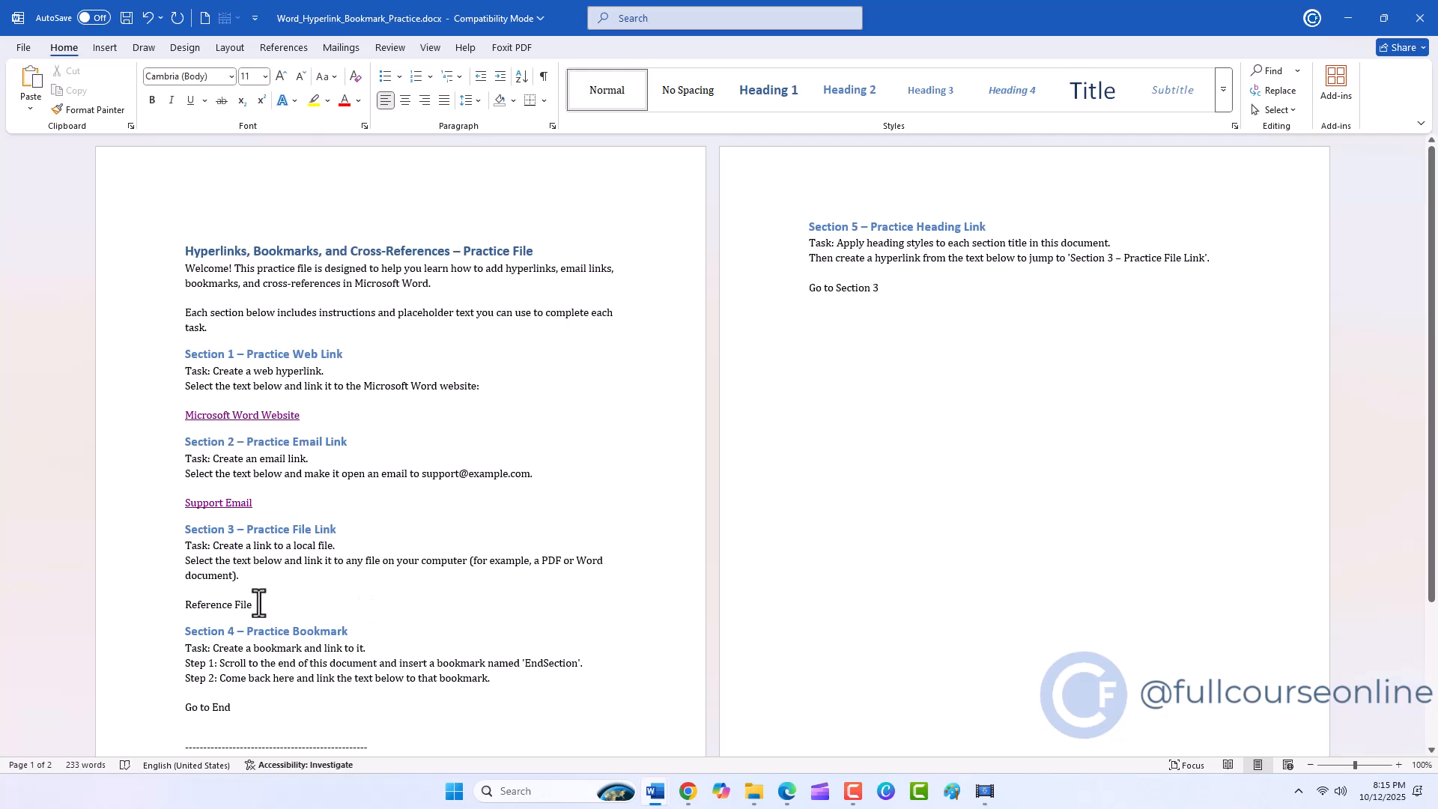
Link the Reference File text to Population_of_Provinces_and_Territories_of_Canada_Pie_Chart.png on the Desktop, and test the link by opening and closing the image.
left_click_drag(258, 603, 194, 608)
key("ctrl+k")
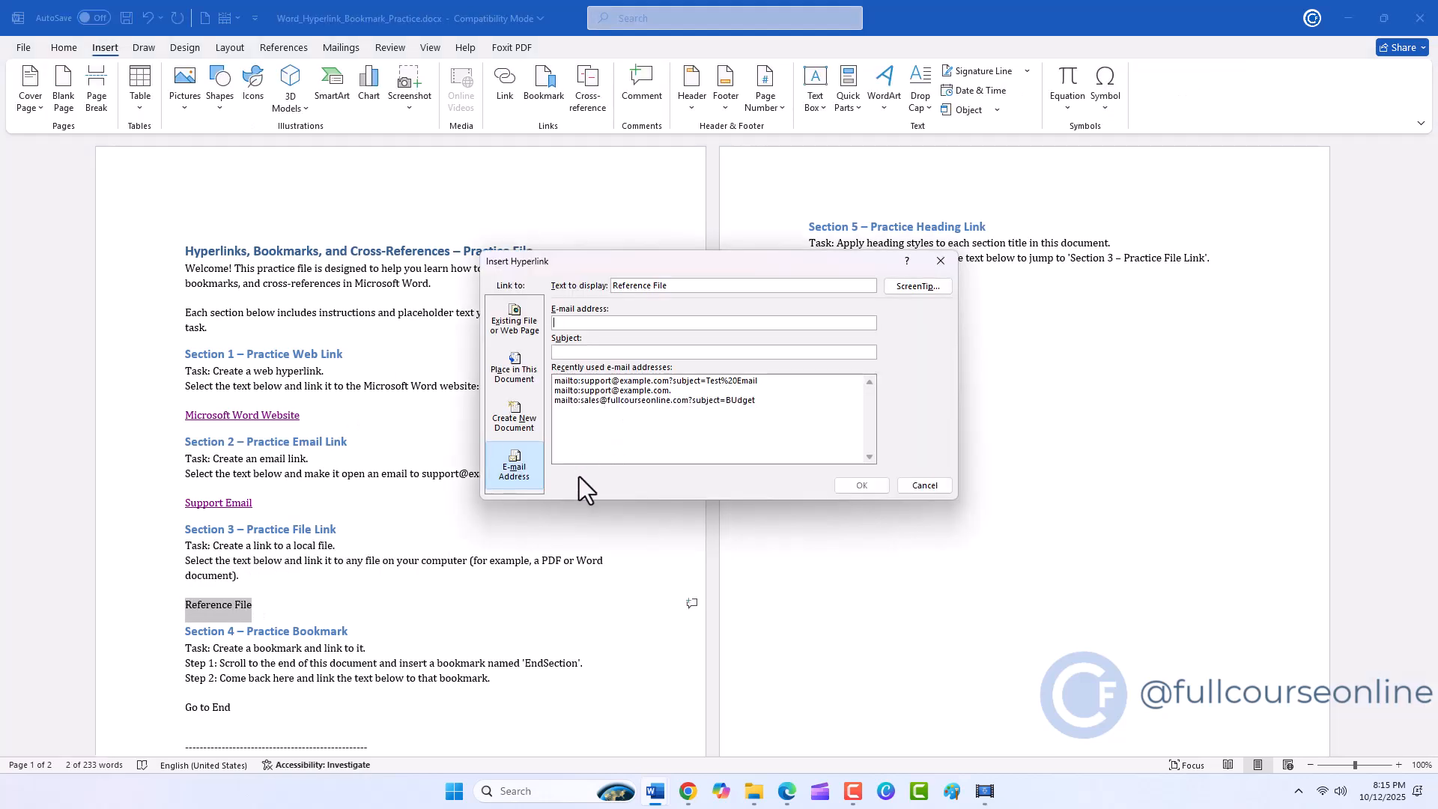
left_click(519, 331)
left_click(767, 316)
left_click(756, 340)
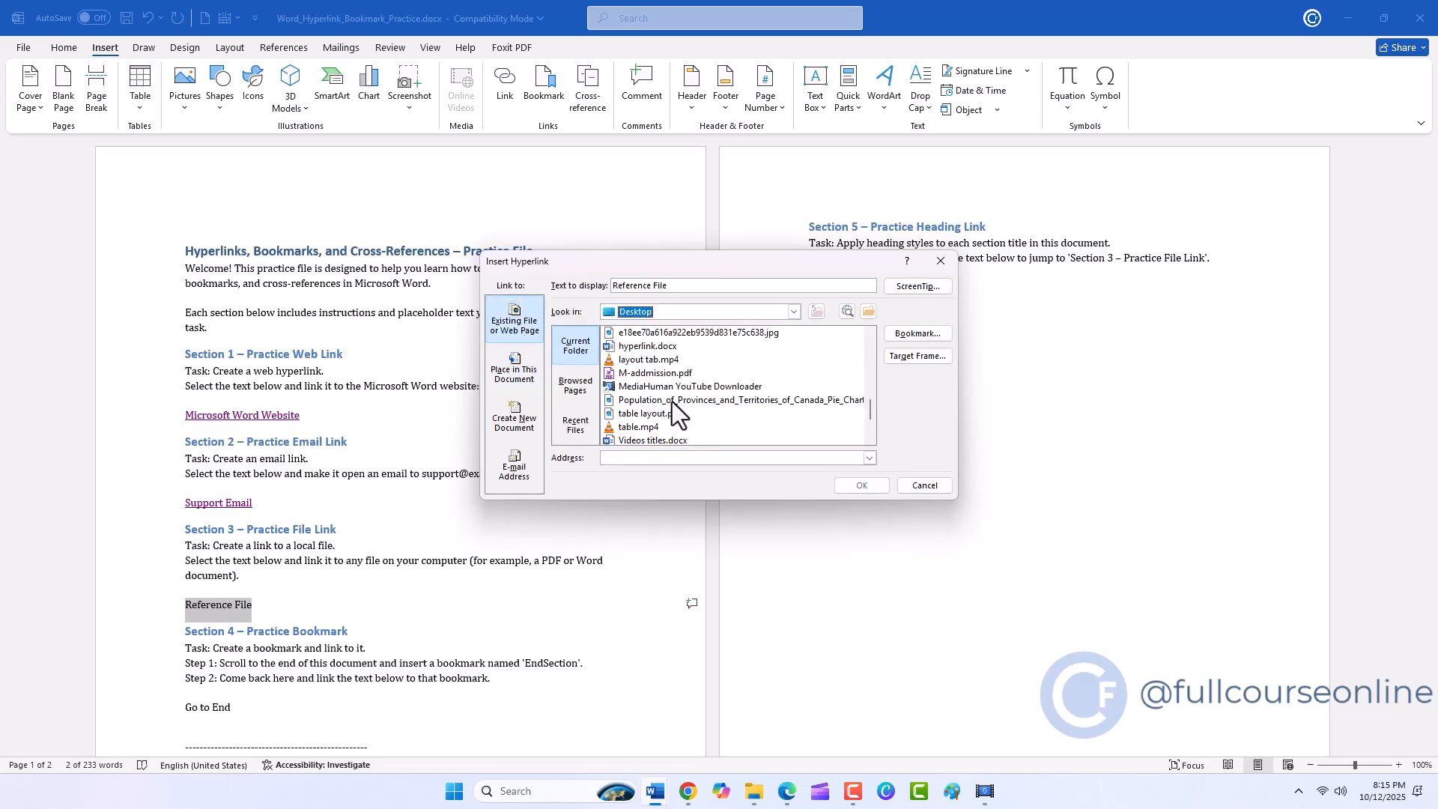
left_click(671, 402)
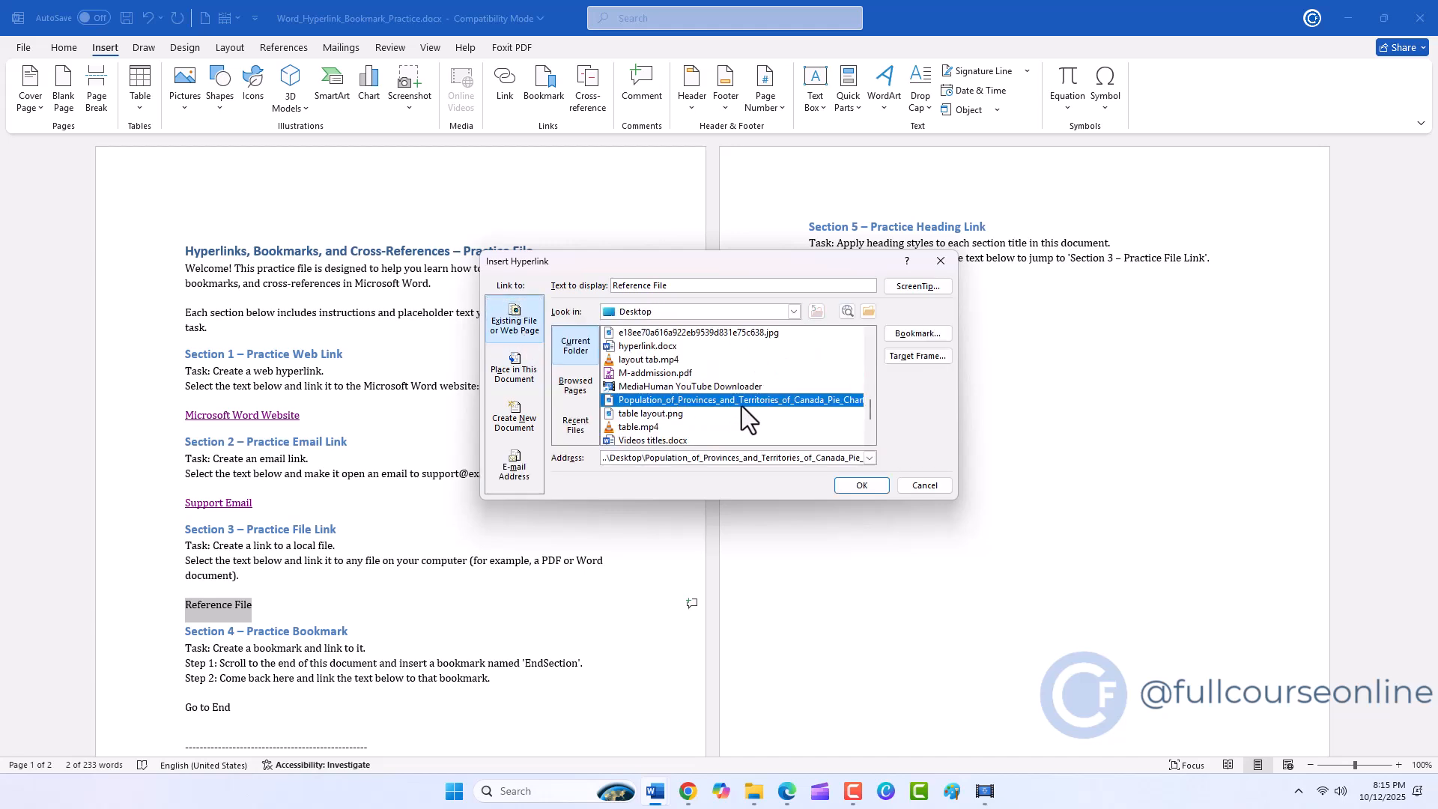
left_click(861, 485)
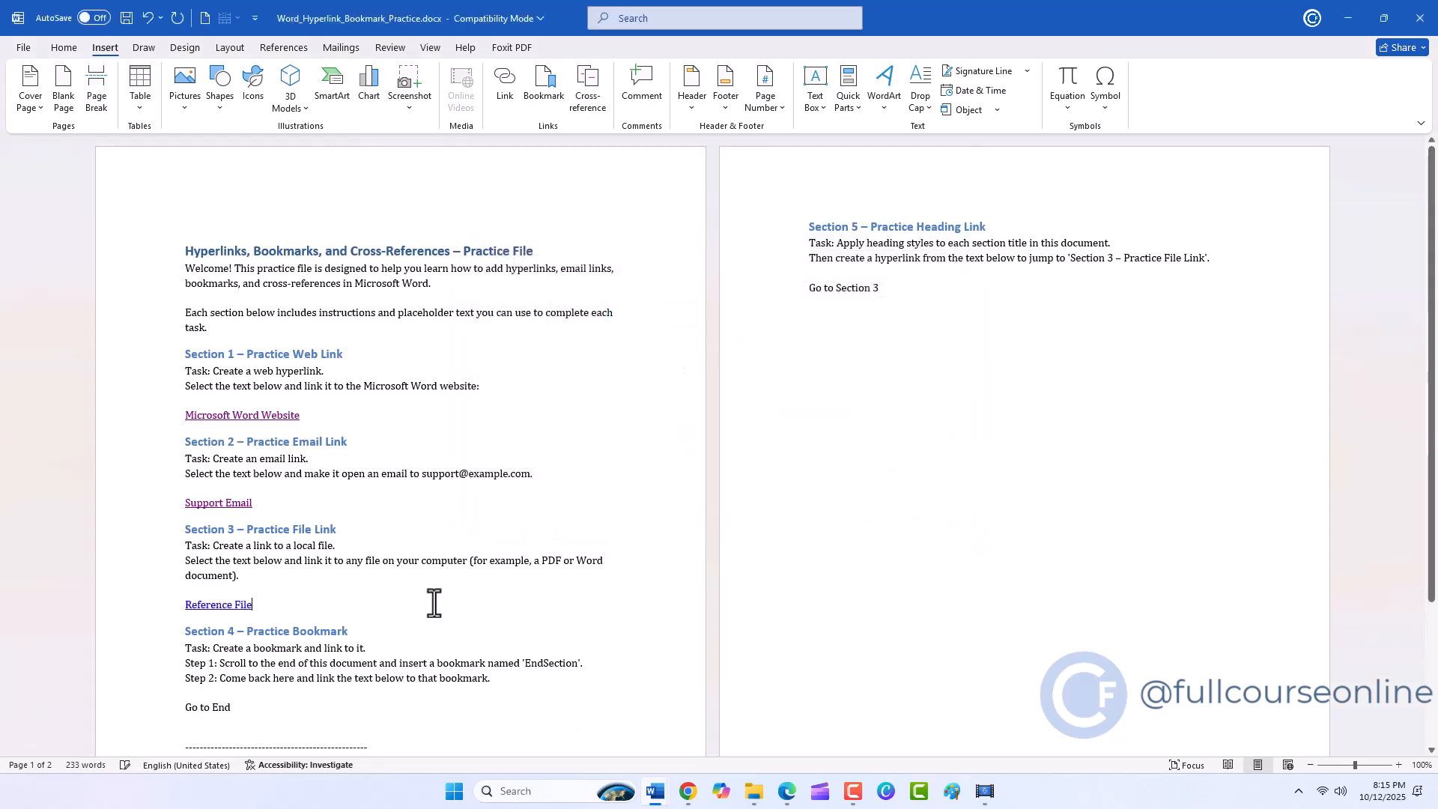
left_click(244, 607, "ctrl")
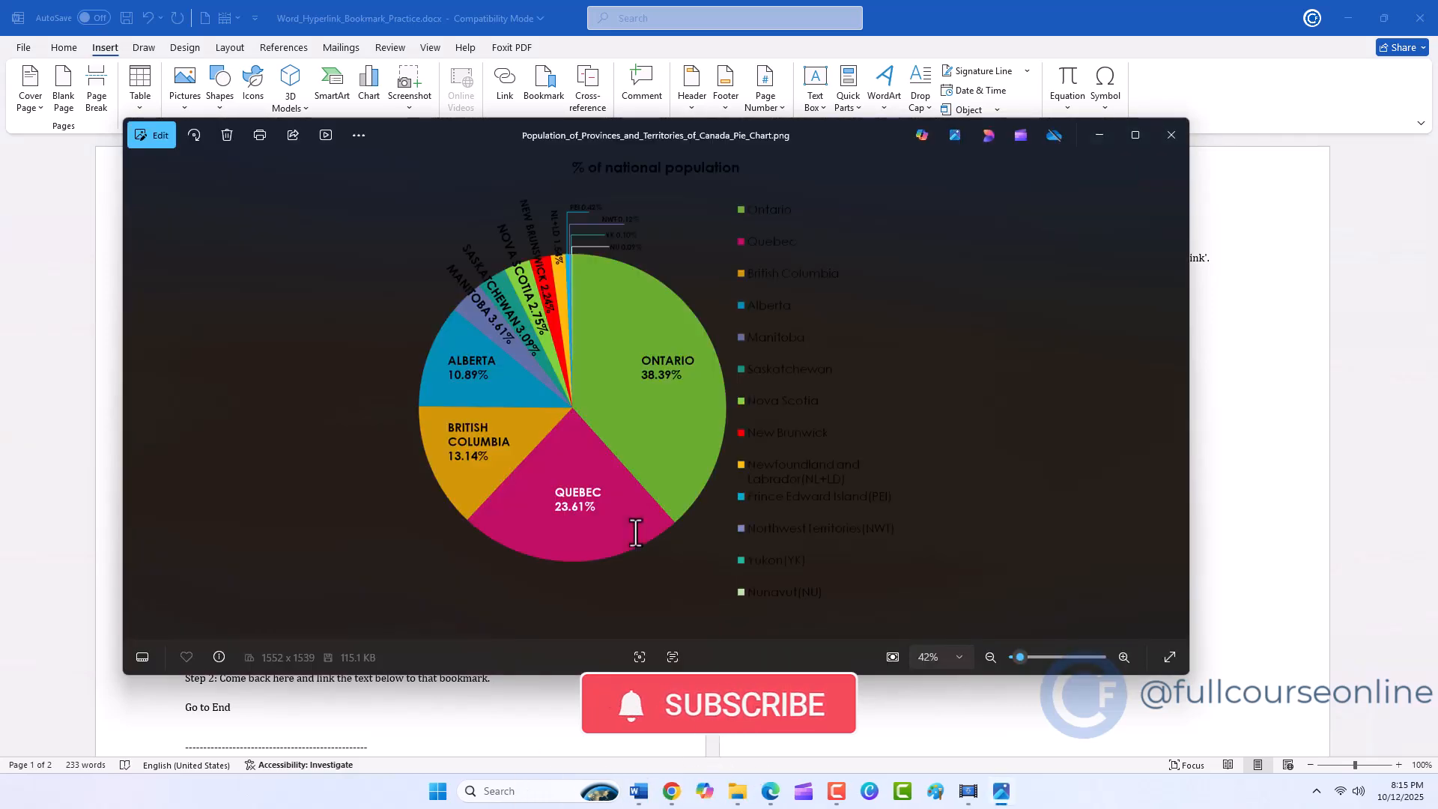
left_click(1169, 133)
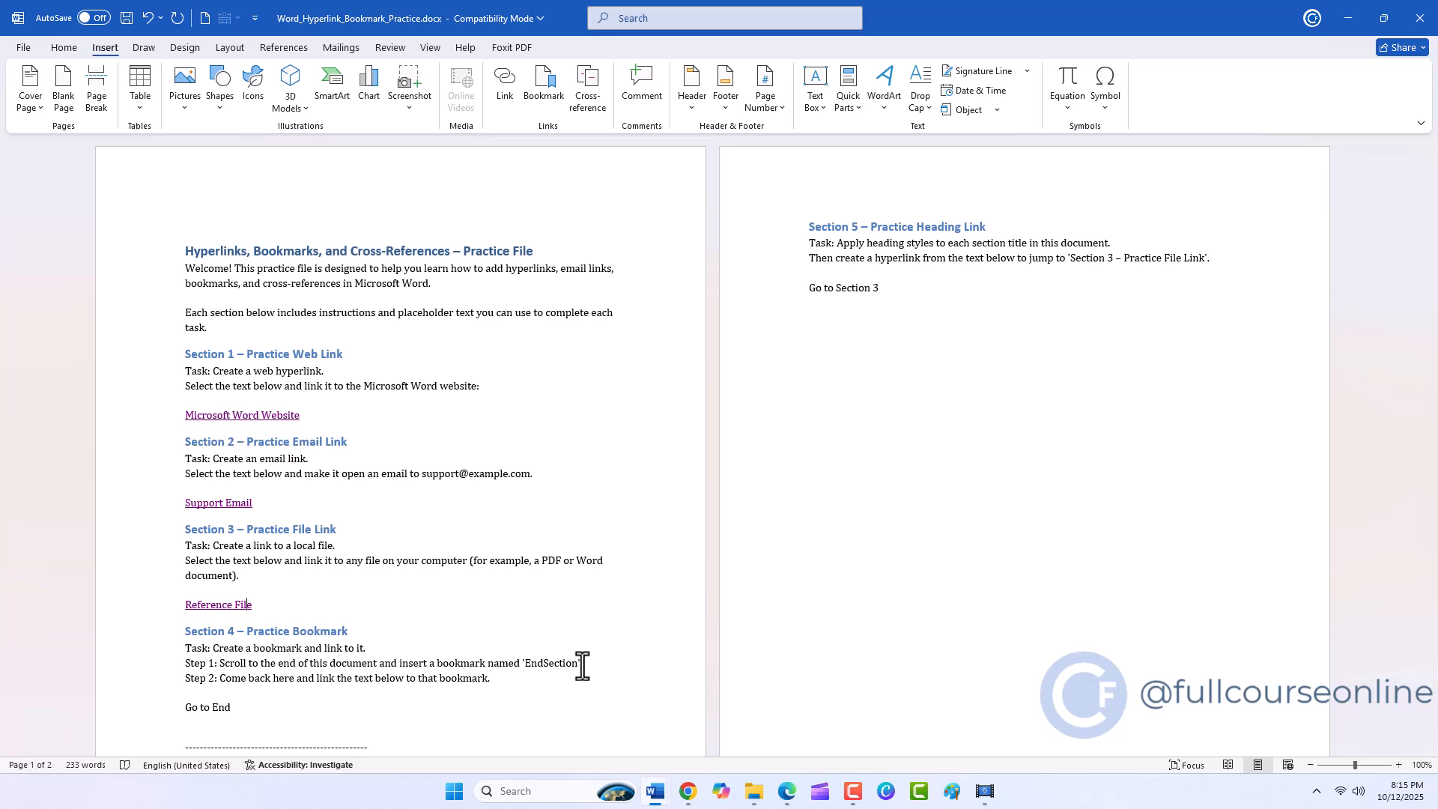
Add a bookmark named End just before the Go to Section 3 text on page 2.
scroll(539, 689, "down", 5)
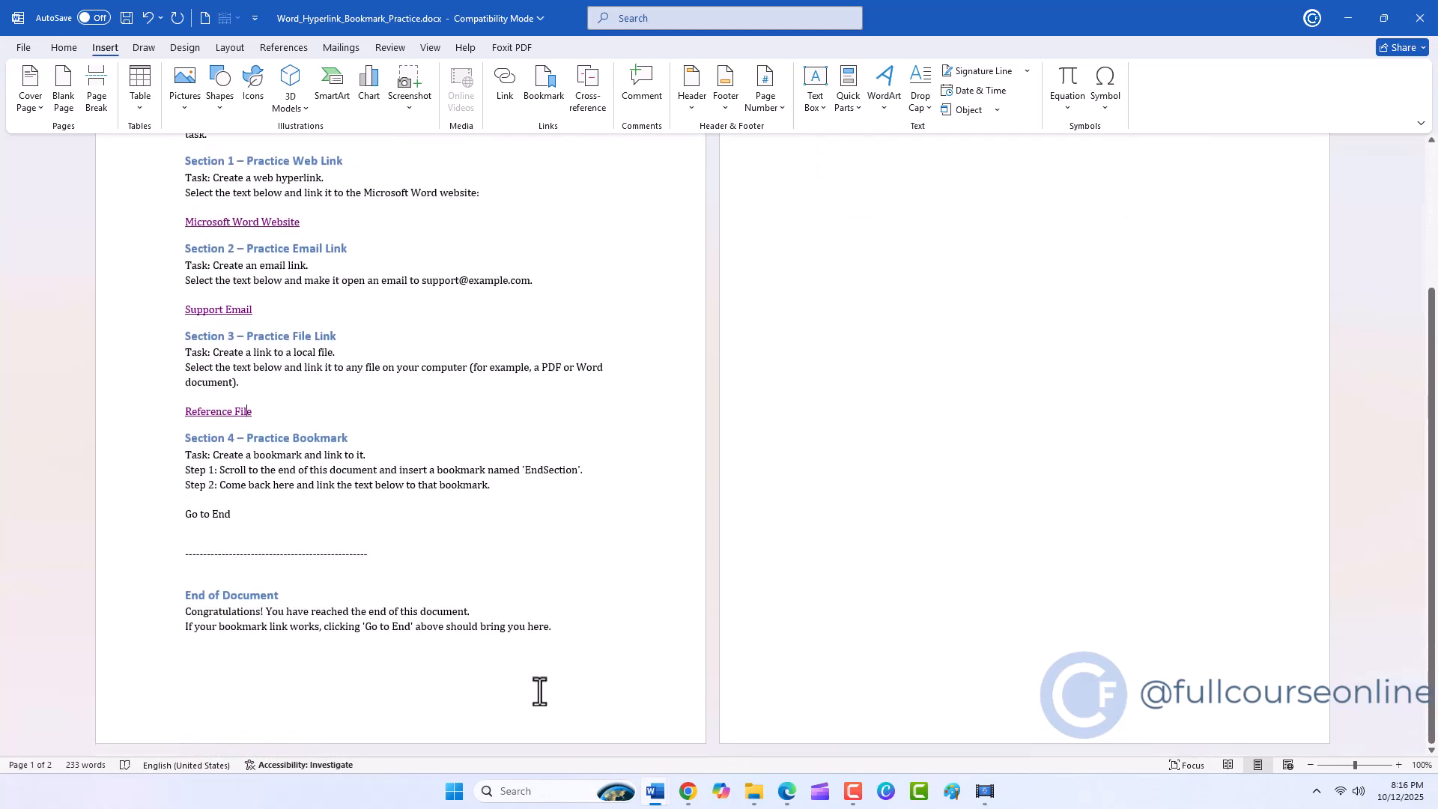
scroll(539, 689, "up", 5)
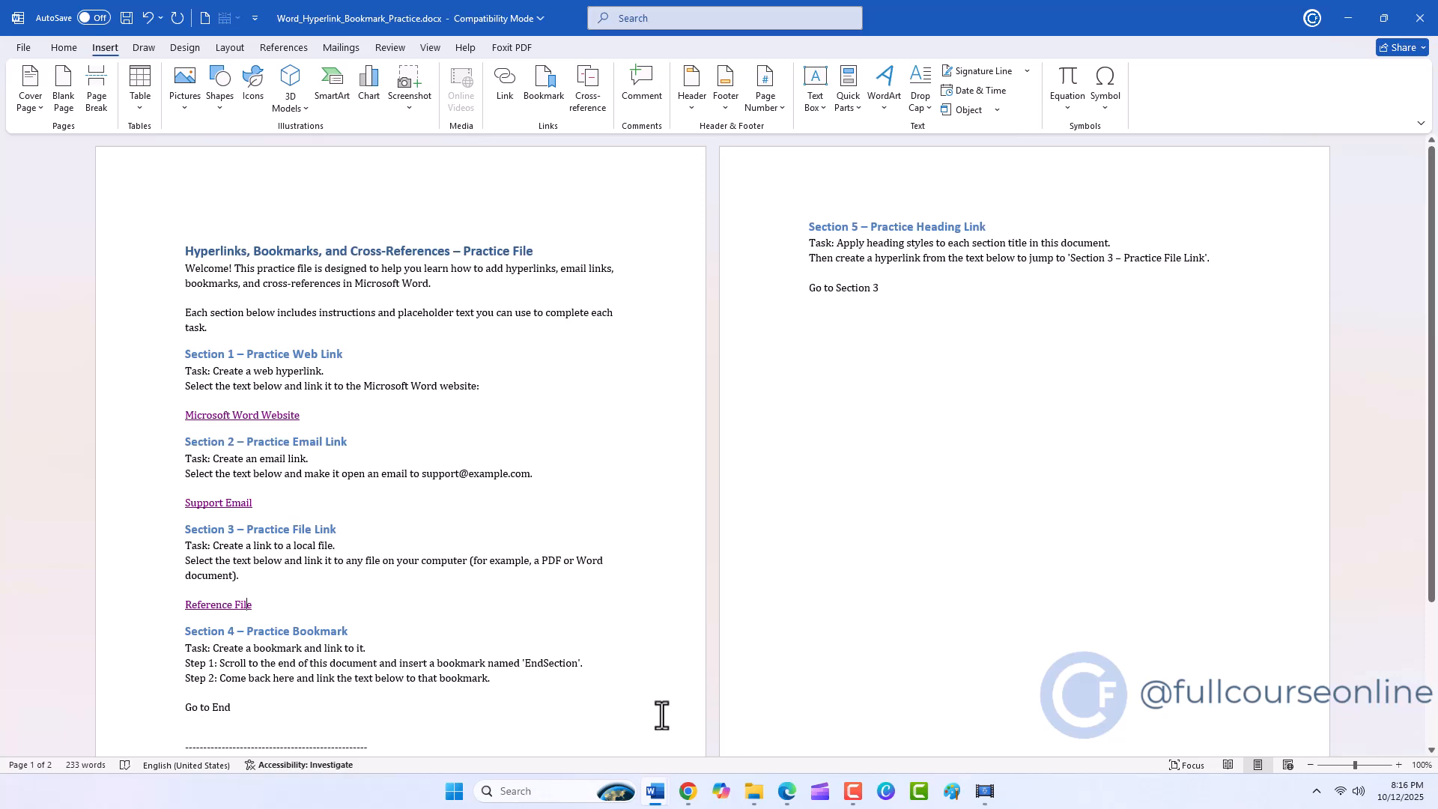
left_click(355, 723)
left_click(803, 291)
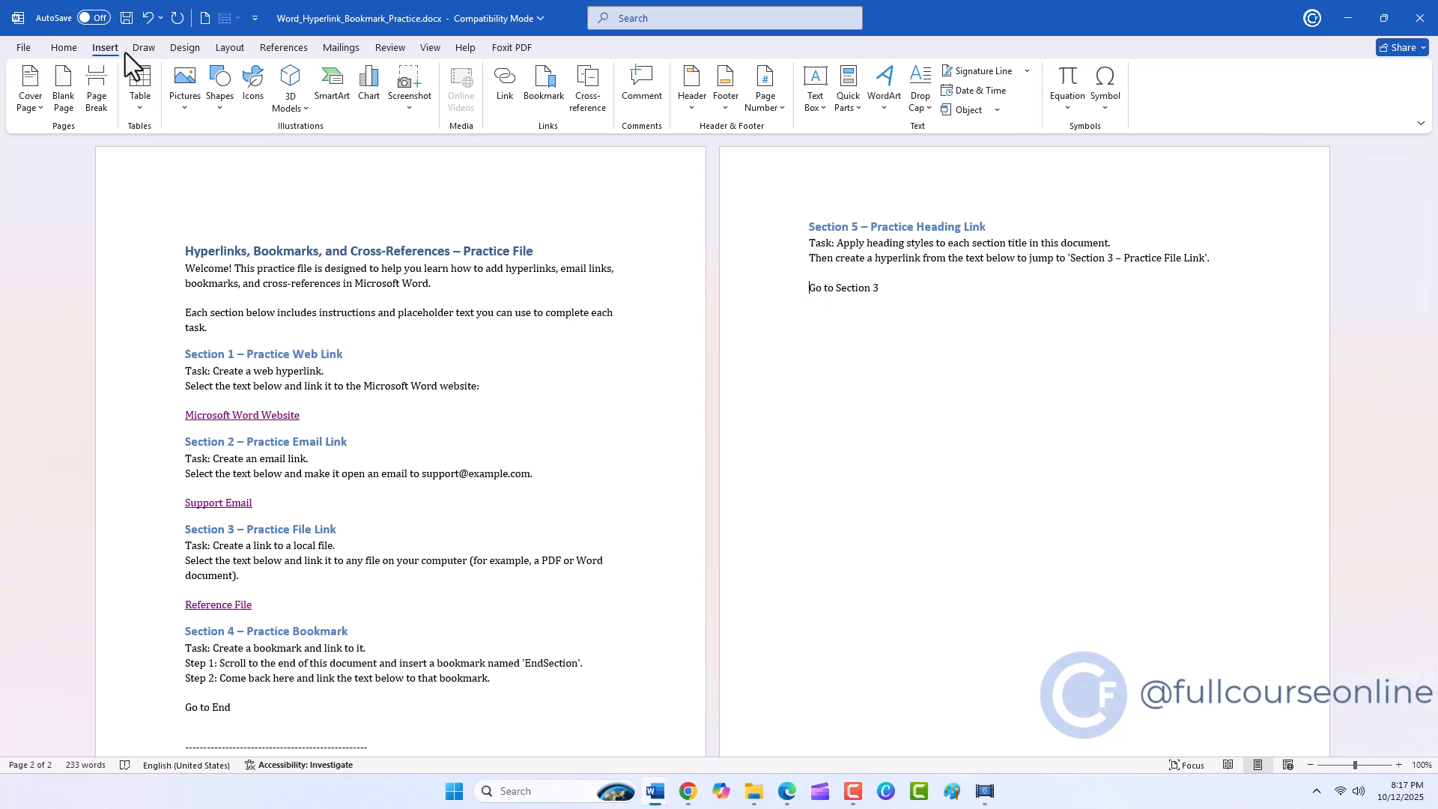
left_click(544, 84)
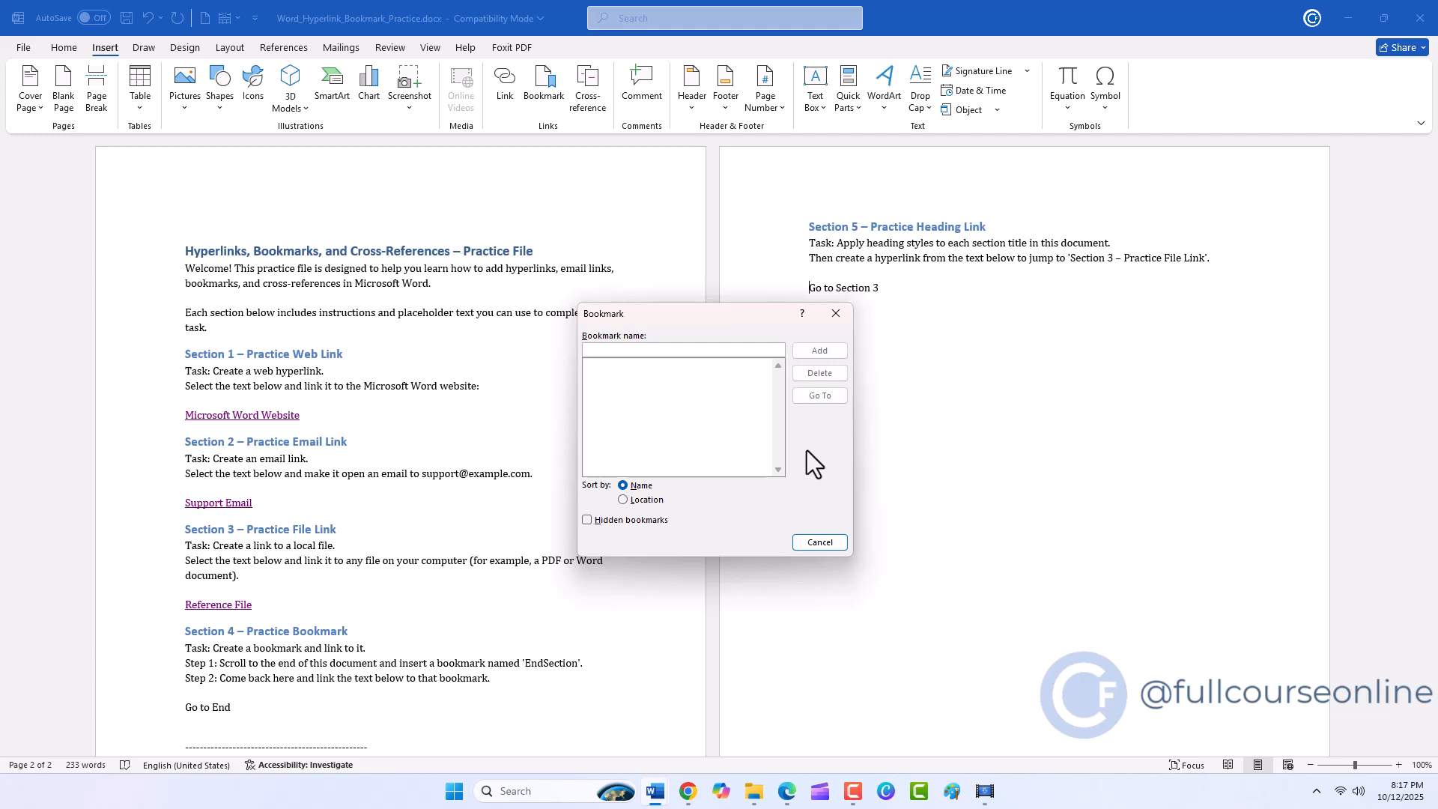
type("End")
left_click(799, 353)
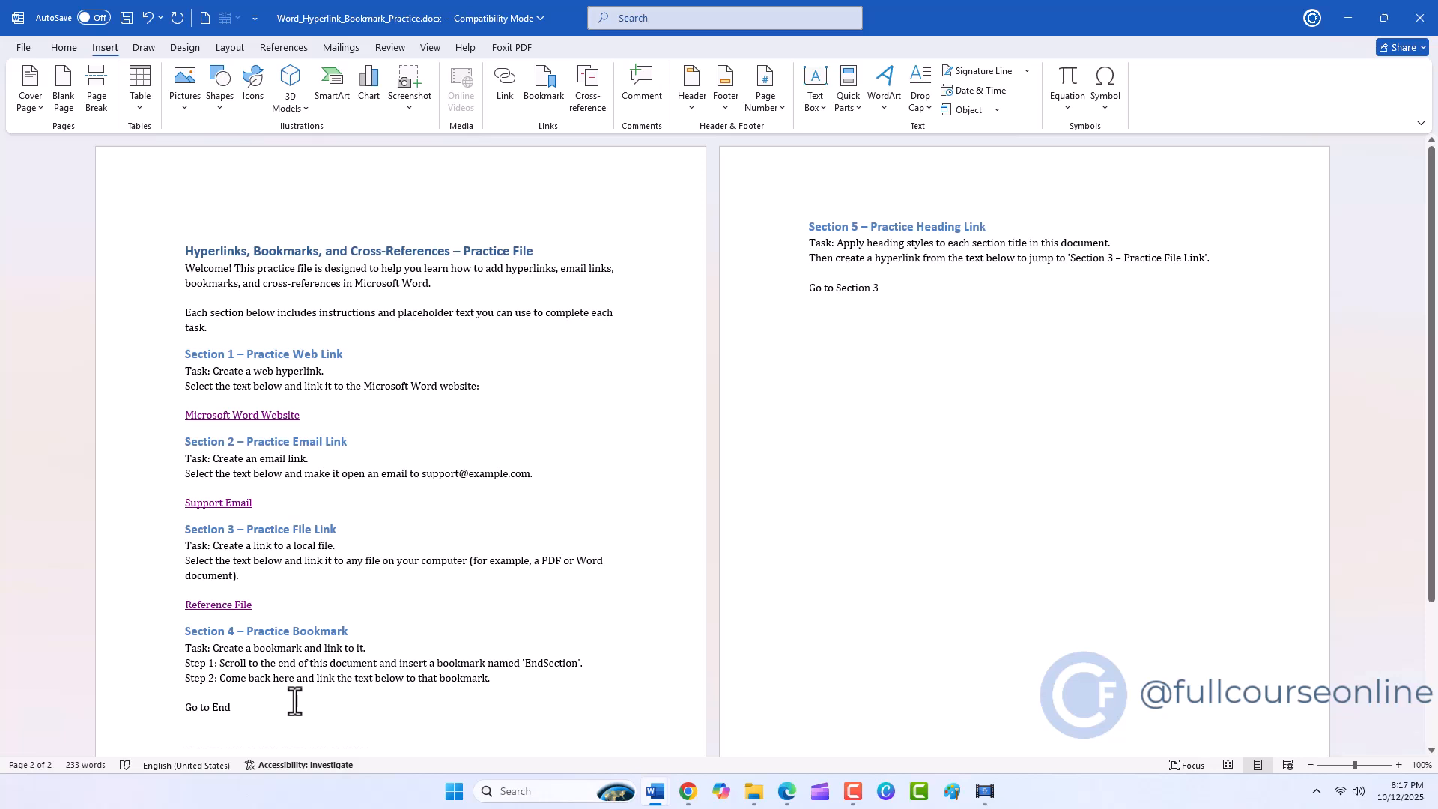
Link the Go to End text in Section 4 to the End bookmark in this document.
left_click_drag(226, 708, 189, 712)
key("ctrl+k")
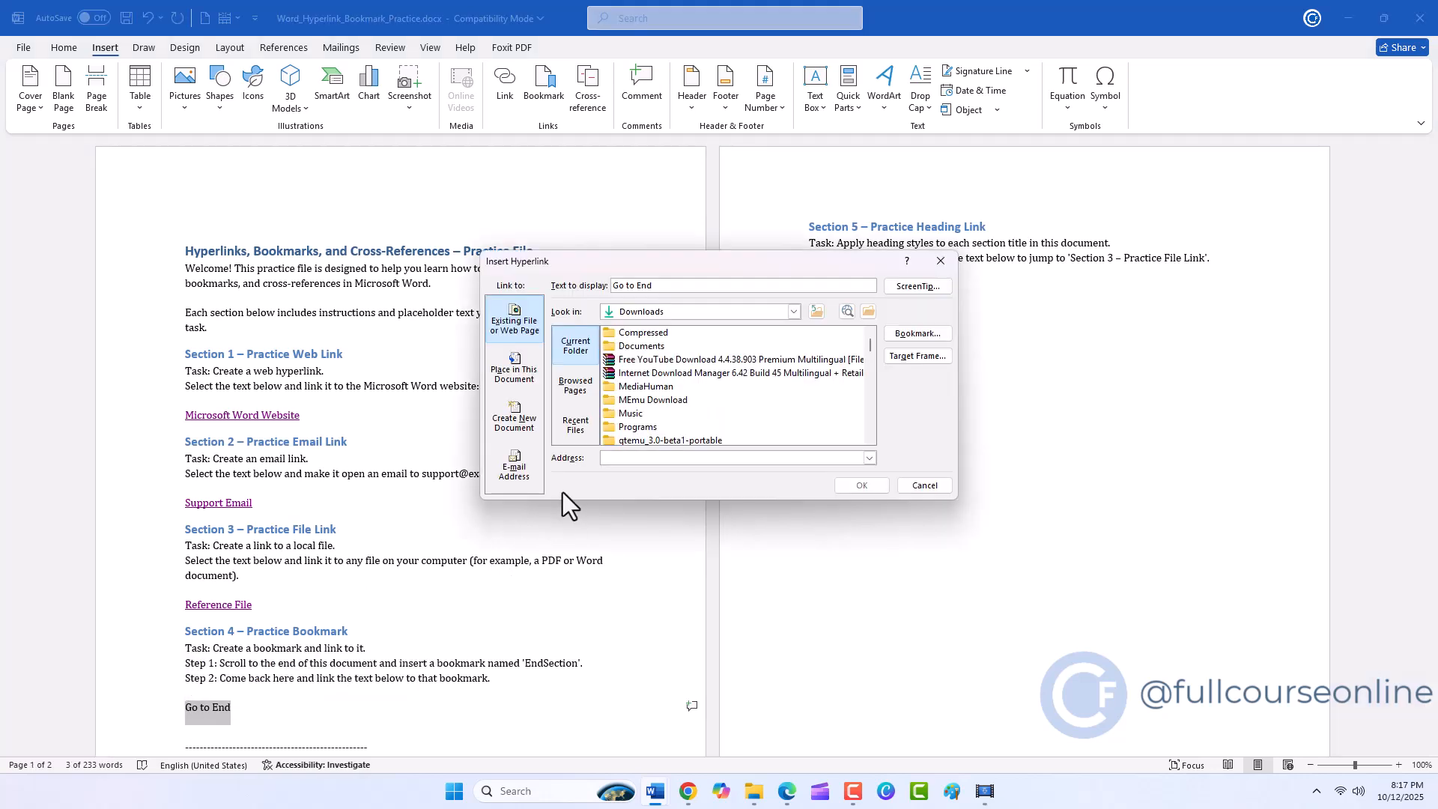
left_click(519, 377)
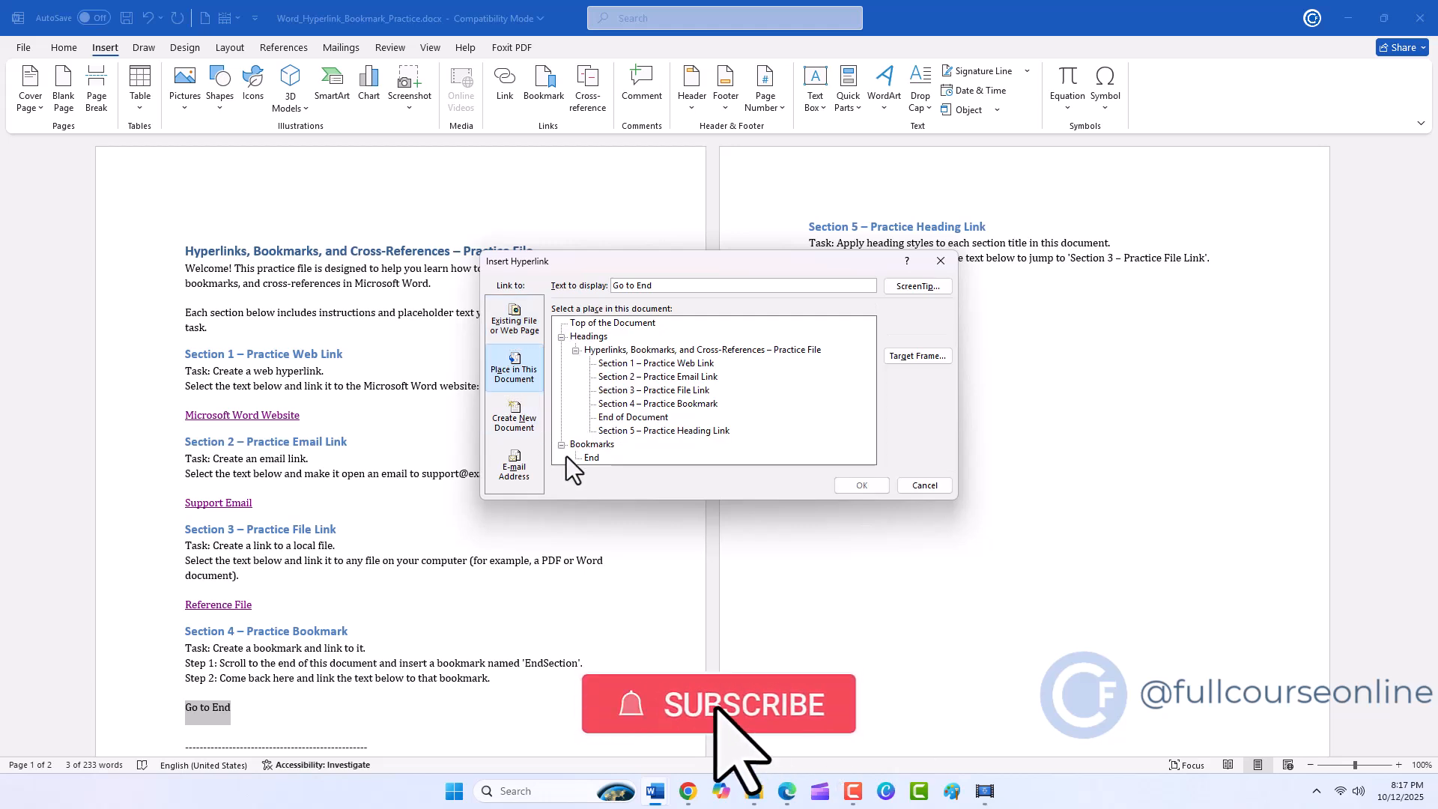
left_click(591, 457)
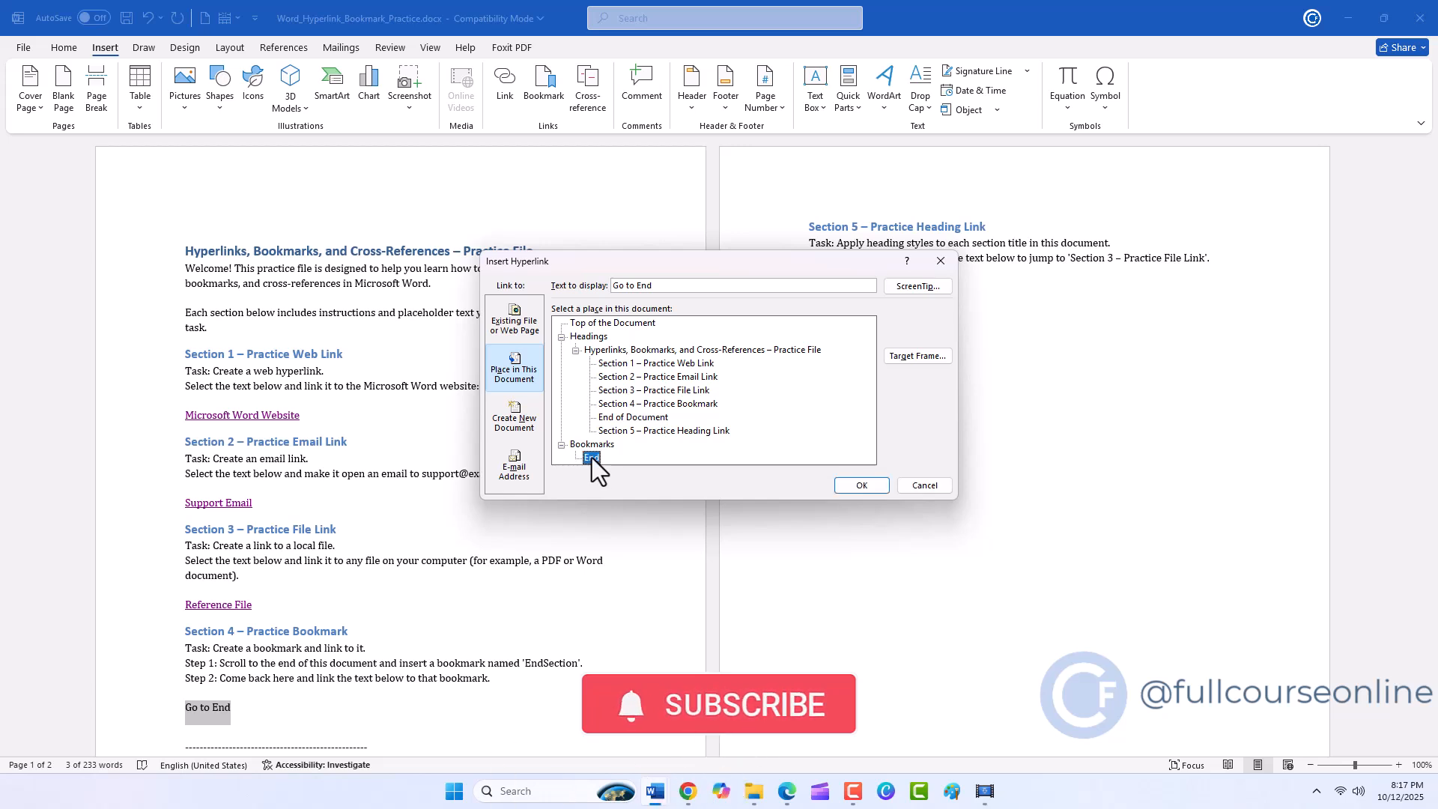
left_click(861, 486)
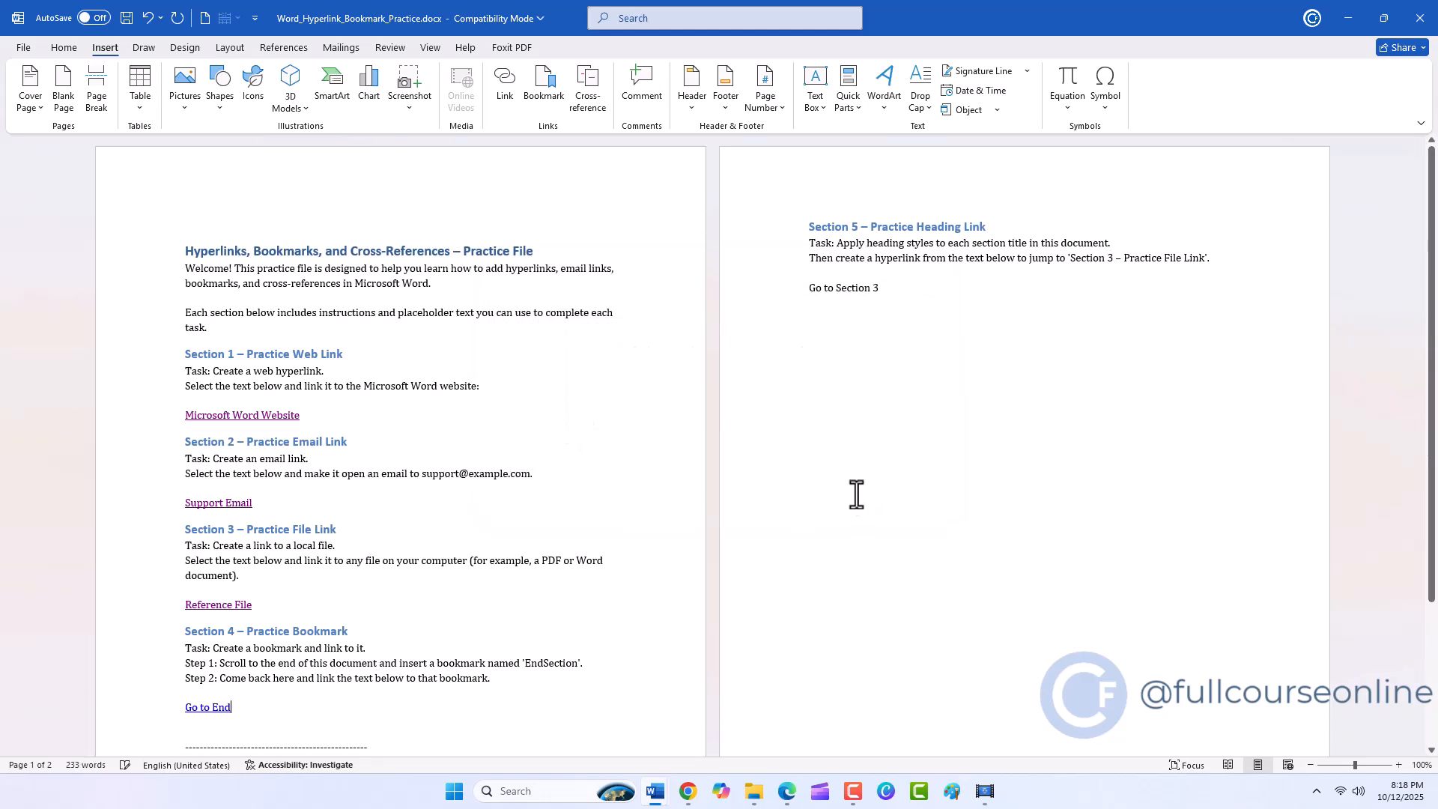
Follow the Go to End link in Section 4 to test its jump to the bookmark.
left_click_drag(1353, 767, 1356, 766)
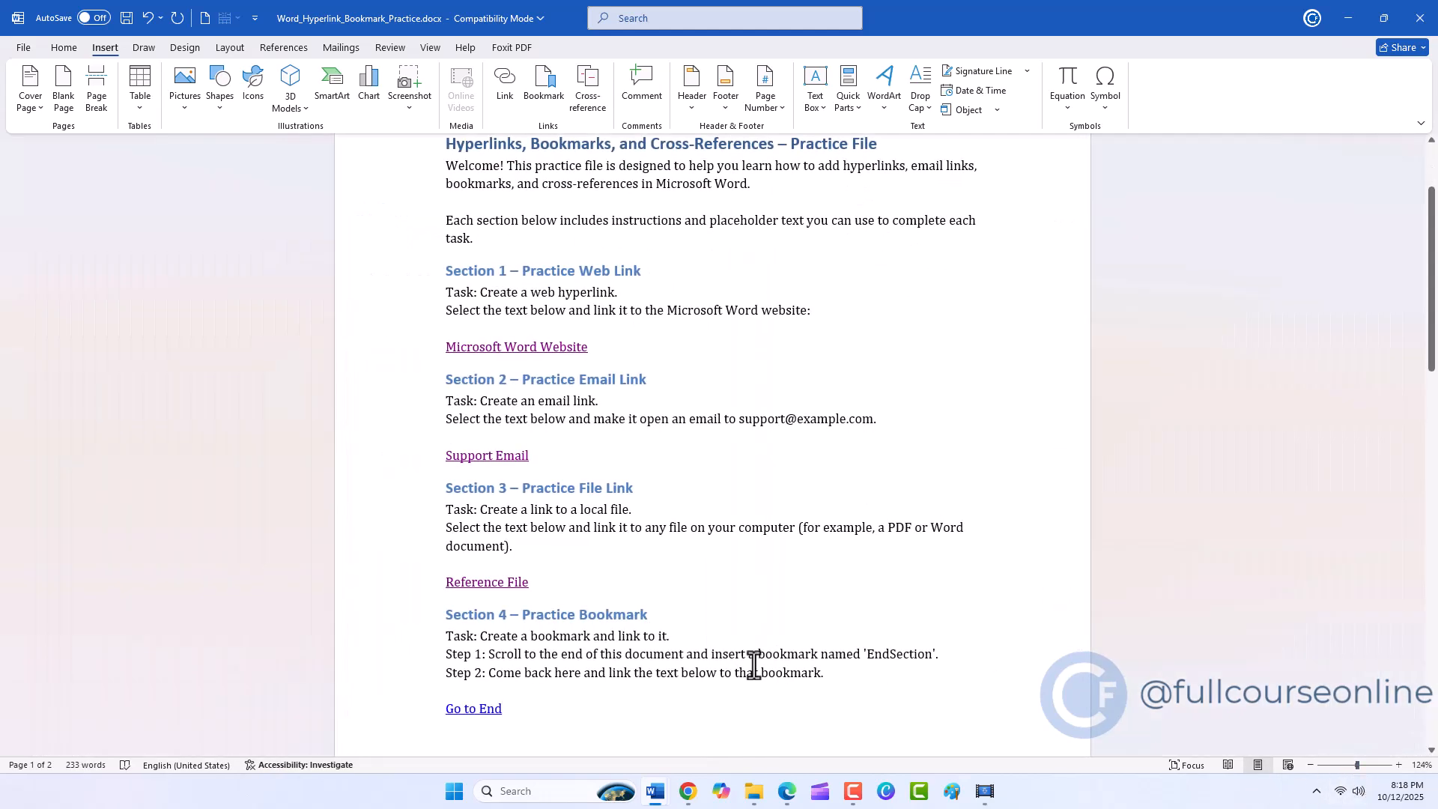
scroll(410, 605, "down", 3)
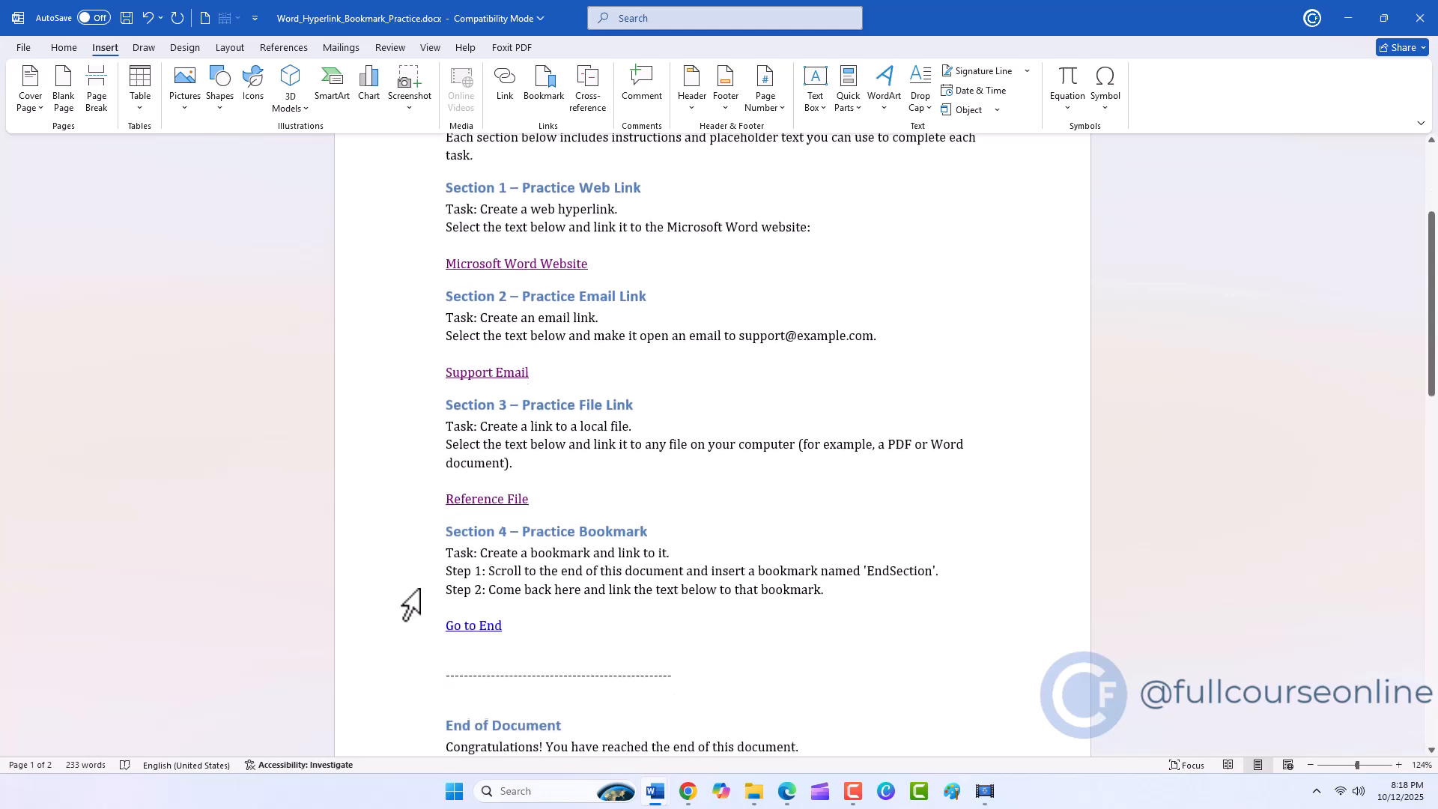
scroll(411, 605, "up", 2)
scroll(410, 605, "up", 1)
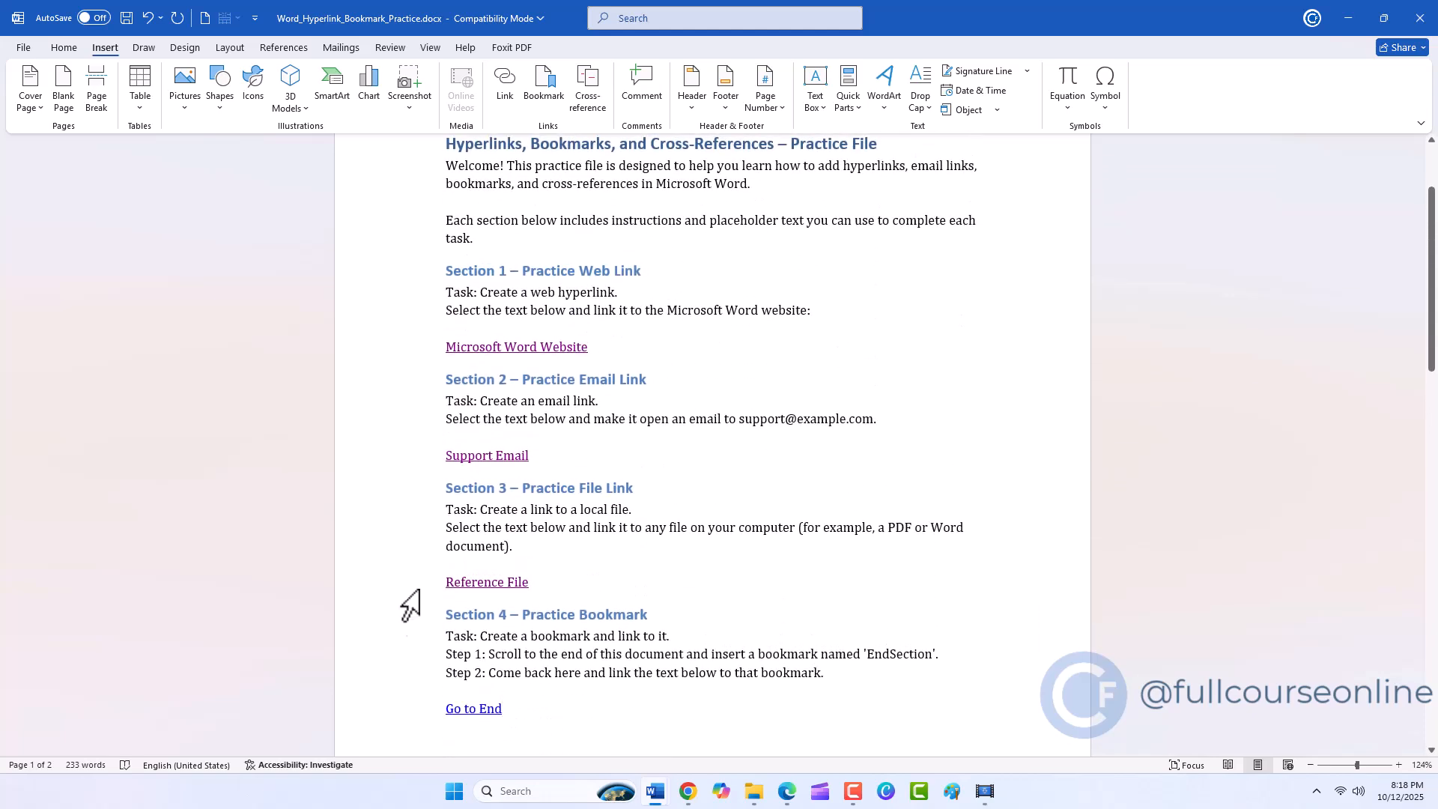
left_click(467, 708, "ctrl")
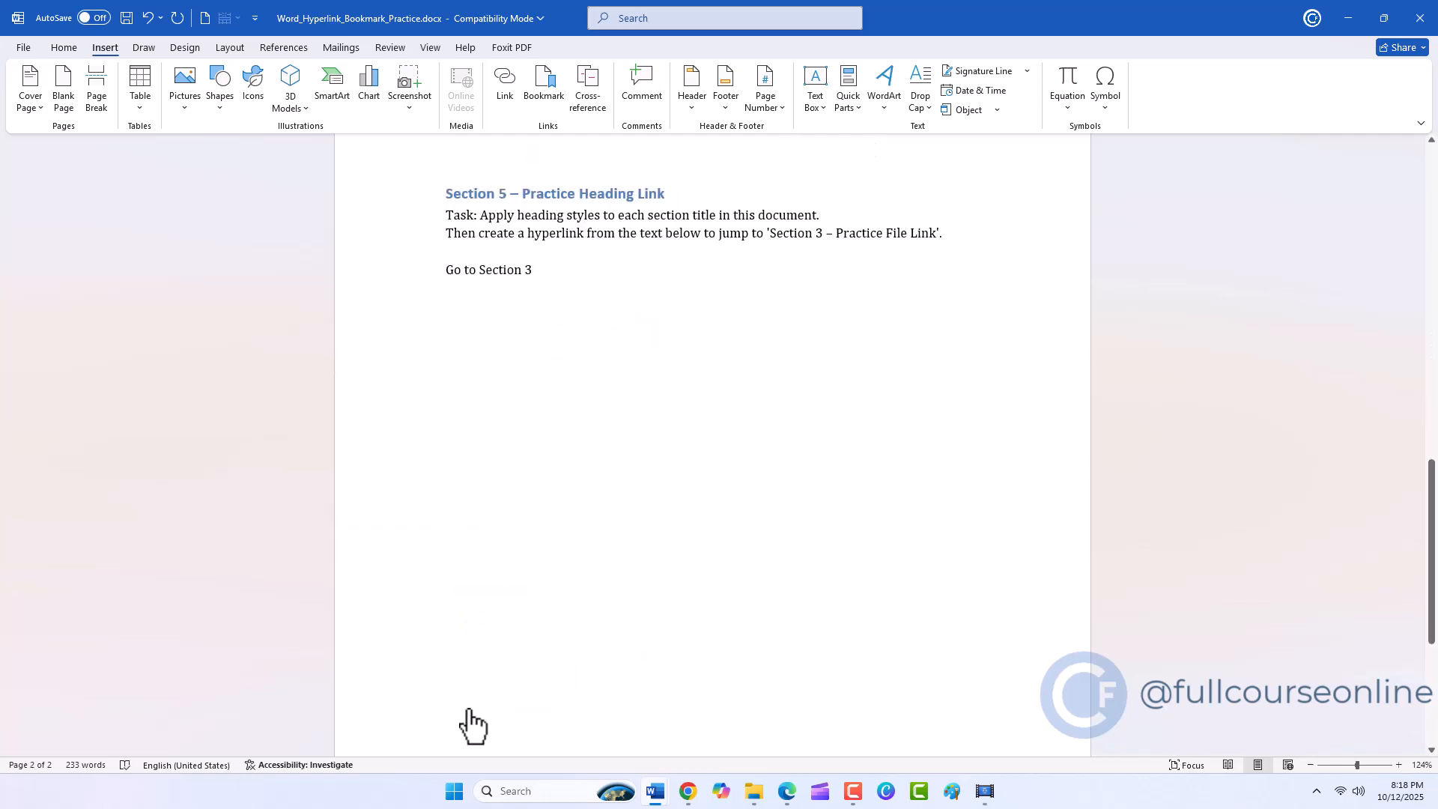